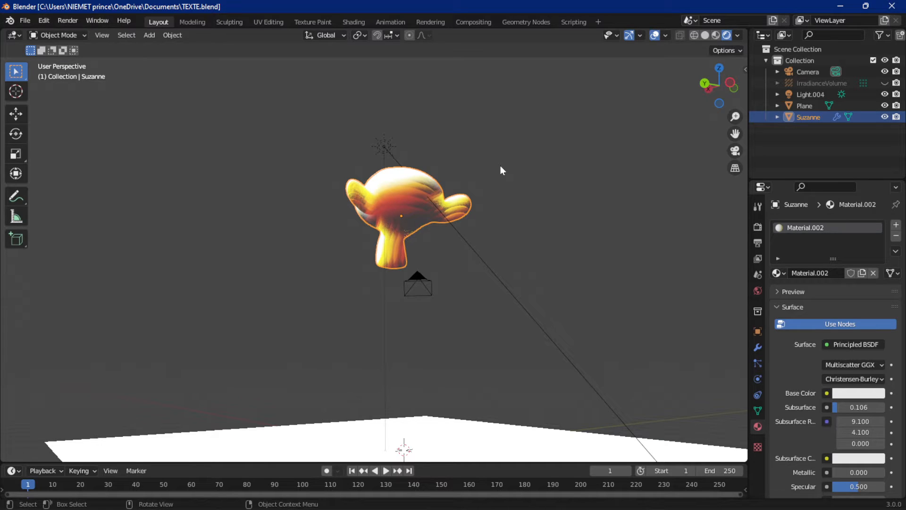
scroll(556, 195, up, 4)
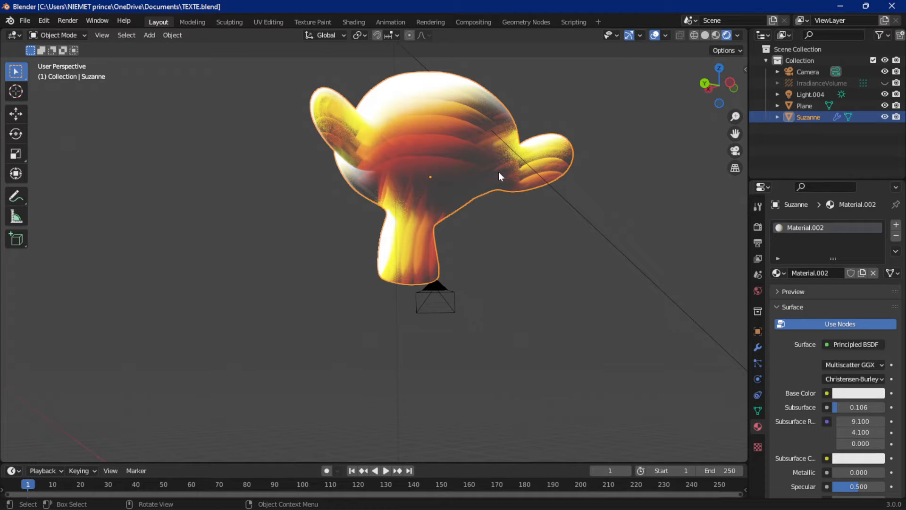
scroll(509, 191, down, 3)
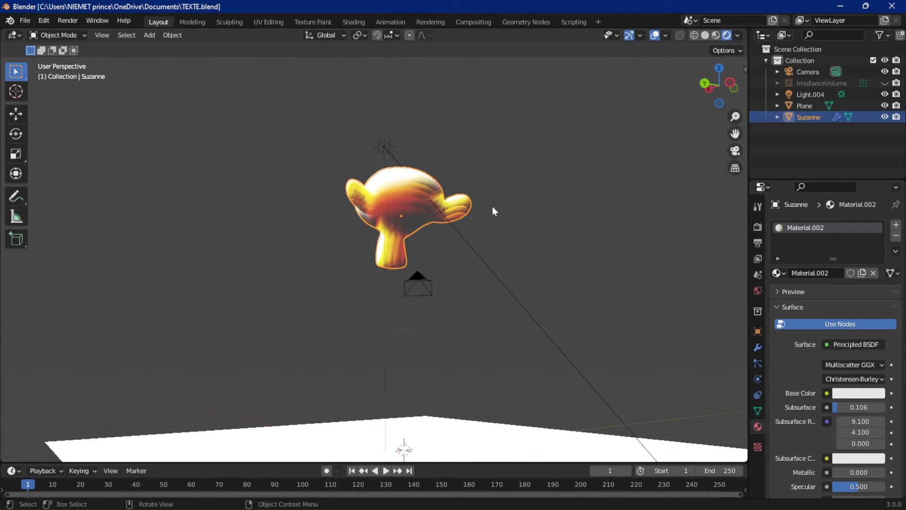
scroll(492, 205, up, 3)
scroll(496, 202, up, 3)
scroll(457, 134, down, 3)
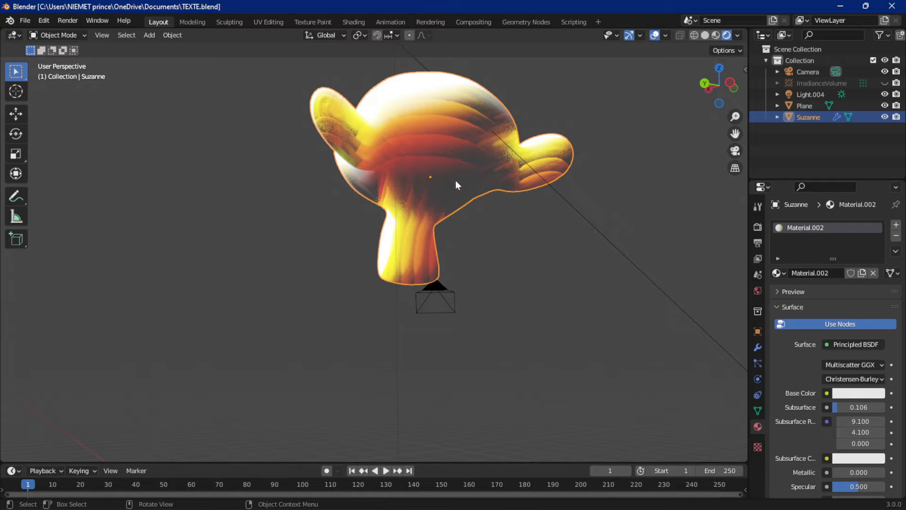
scroll(463, 233, down, 3)
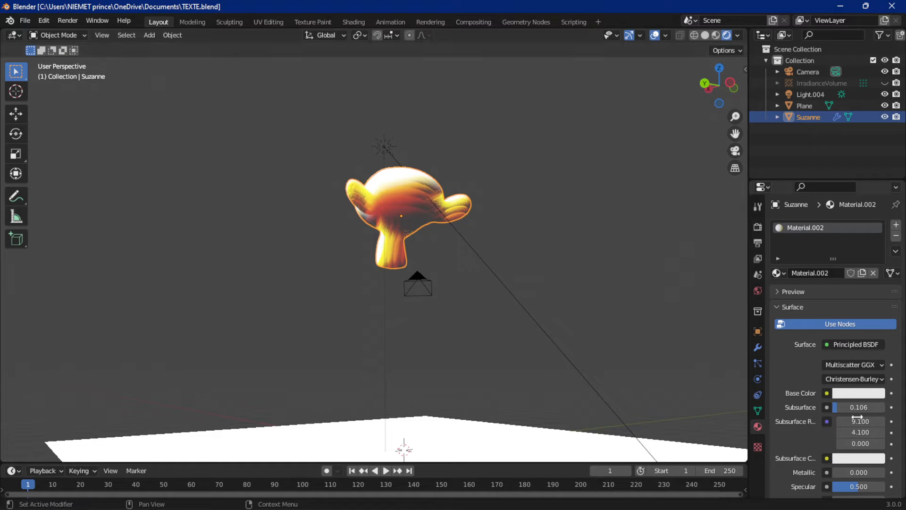
Try Subsurface values of 0.000 and 0.245 on the monkey's material and undo the last change
drag(848, 406, 844, 406)
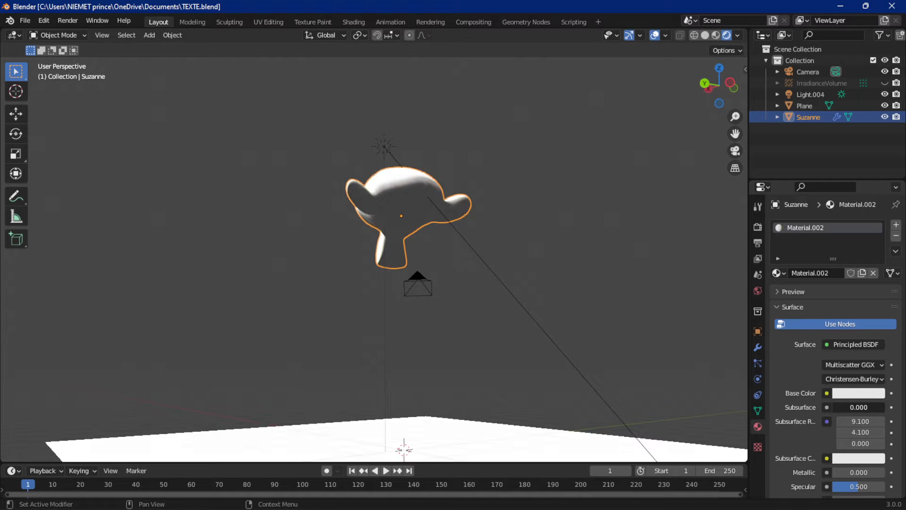
mouse_move(844, 406)
mouse_down()
mouse_move(856, 405)
mouse_move(832, 407)
mouse_up()
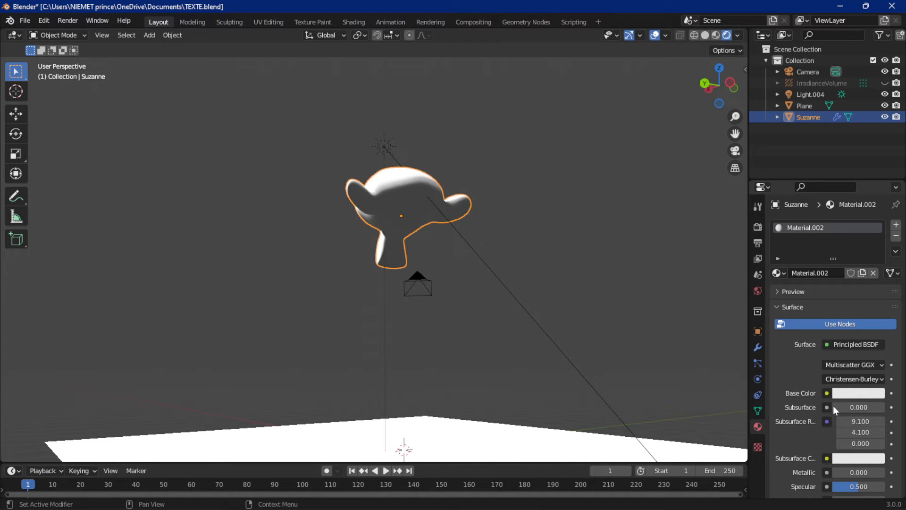
drag(836, 407, 845, 407)
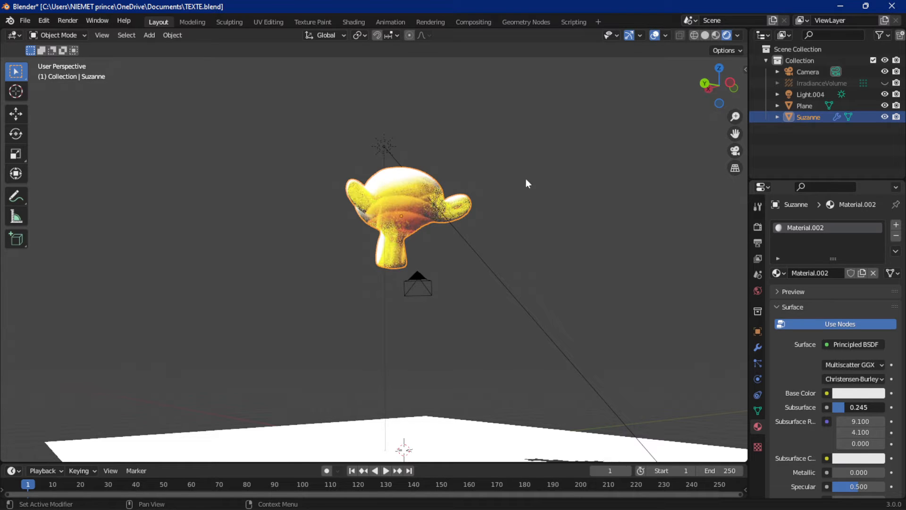
key(ctrl+z)
Start a new default scene without saving the changes to TEXTE.blend
click(24, 20)
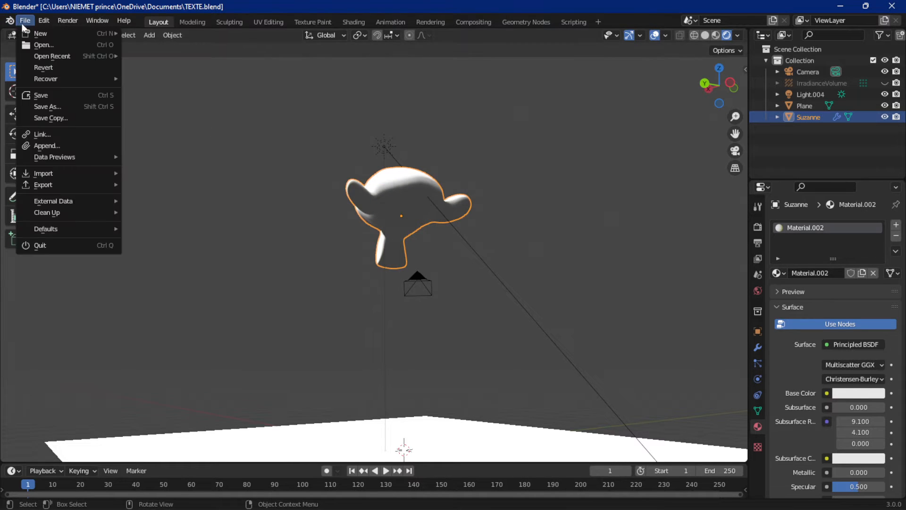
mouse_move(87, 34)
click(141, 33)
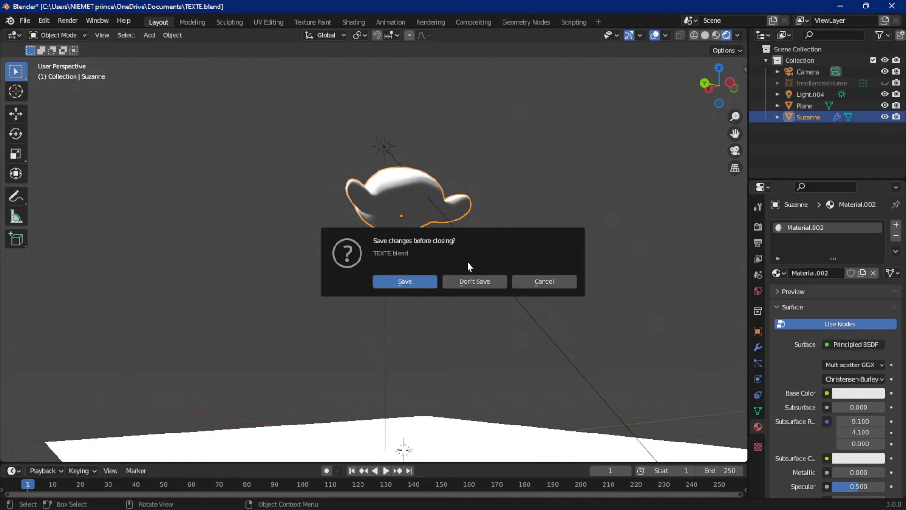
click(471, 282)
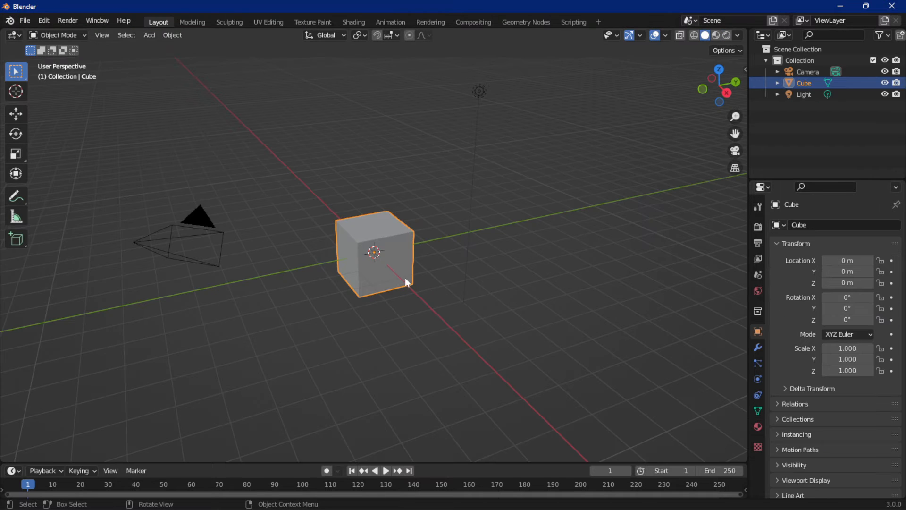
Replace the default cube with a plane at the origin, scaled up to about 7.88
scroll(413, 266, down, 2)
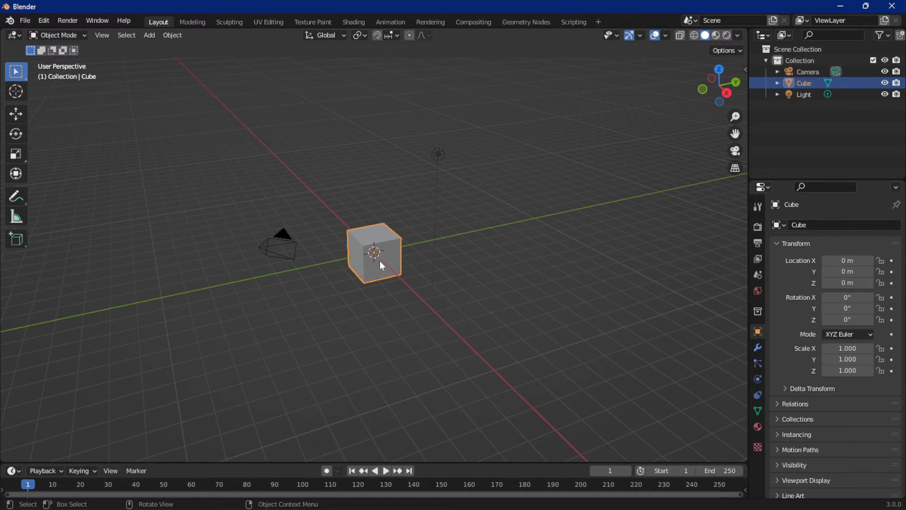
key(Delete)
key(shift+a)
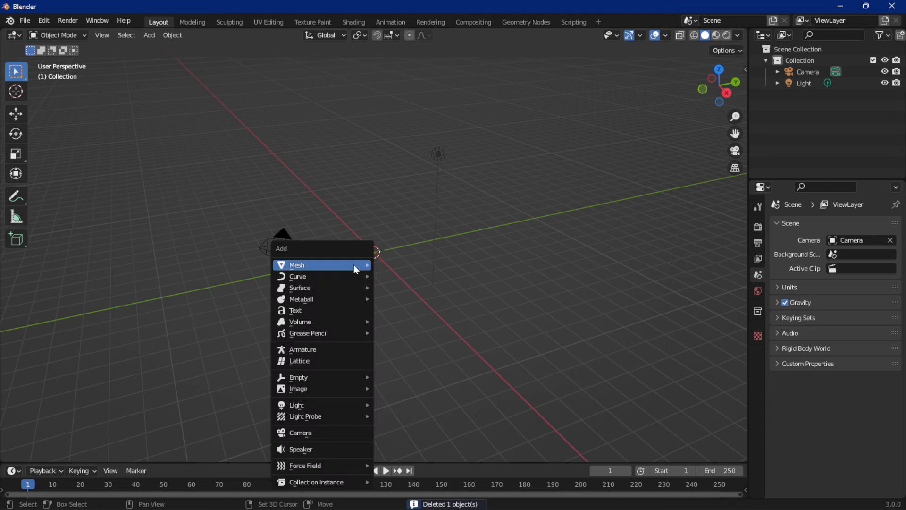
mouse_move(354, 264)
click(396, 265)
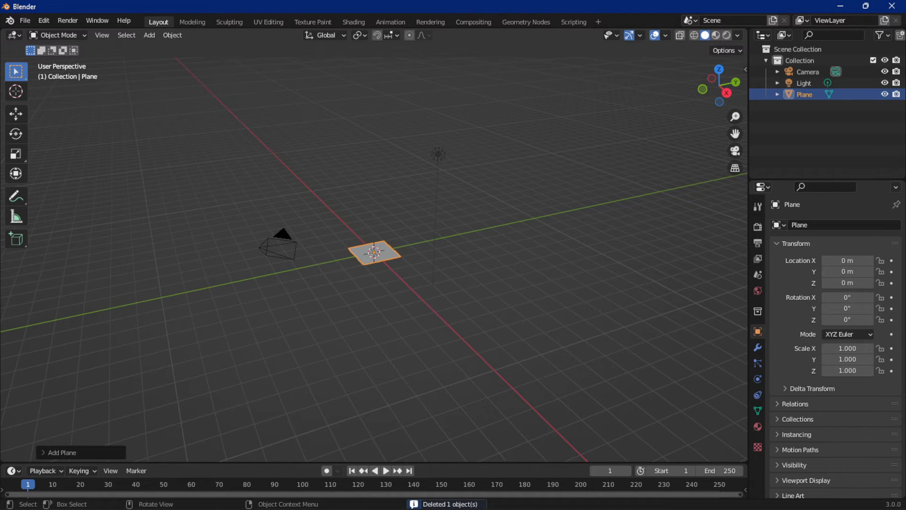
key(s)
click(481, 248)
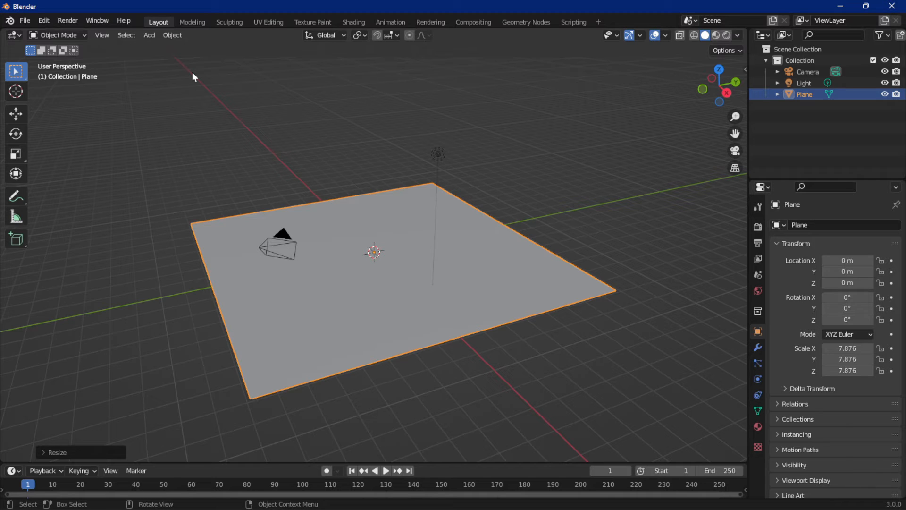
Add a Monkey mesh and raise it about 2.36 m above the plane along the Z axis
click(153, 36)
mouse_move(165, 49)
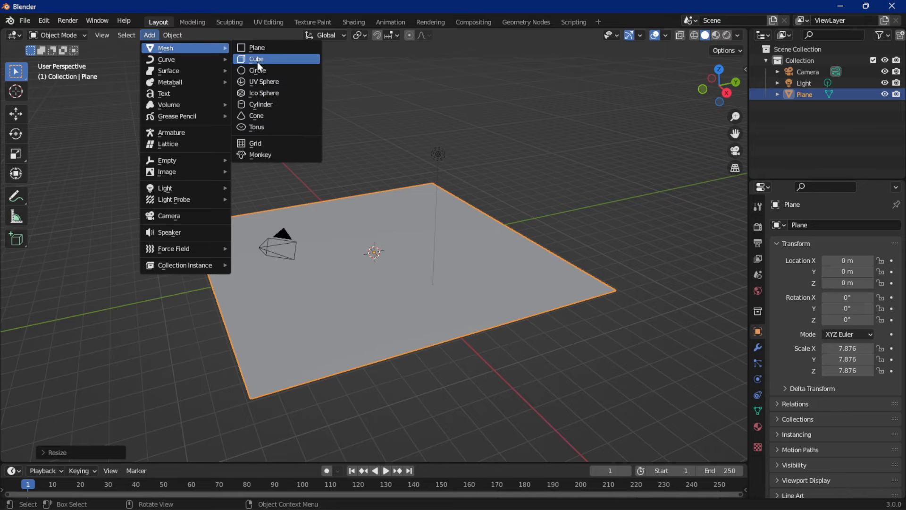
click(264, 154)
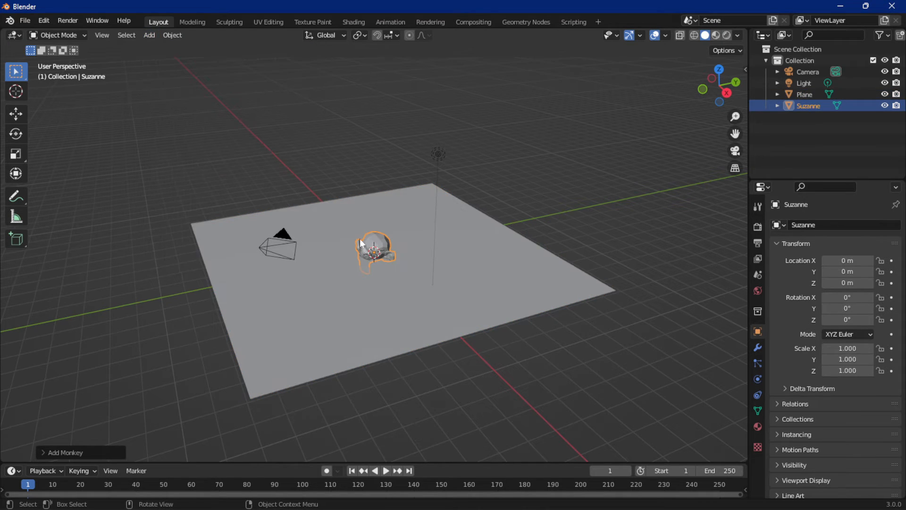
key(g)
key(z)
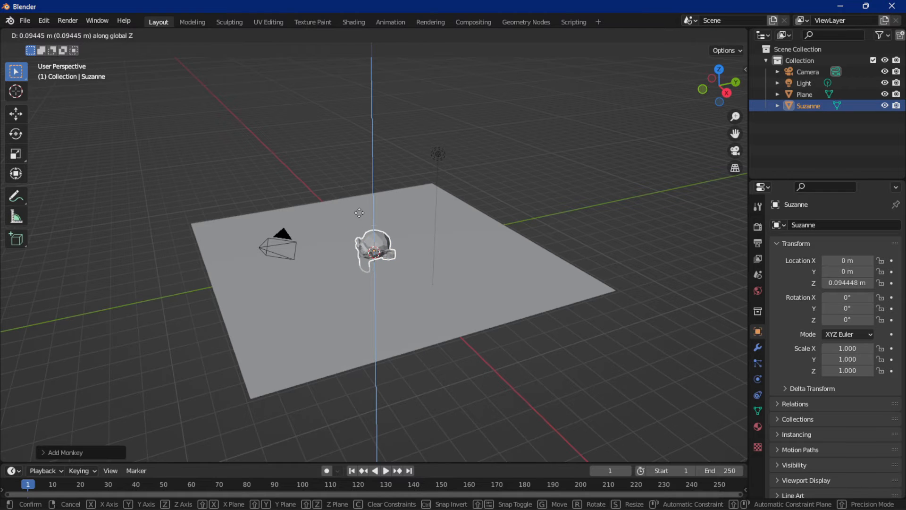
click(362, 195)
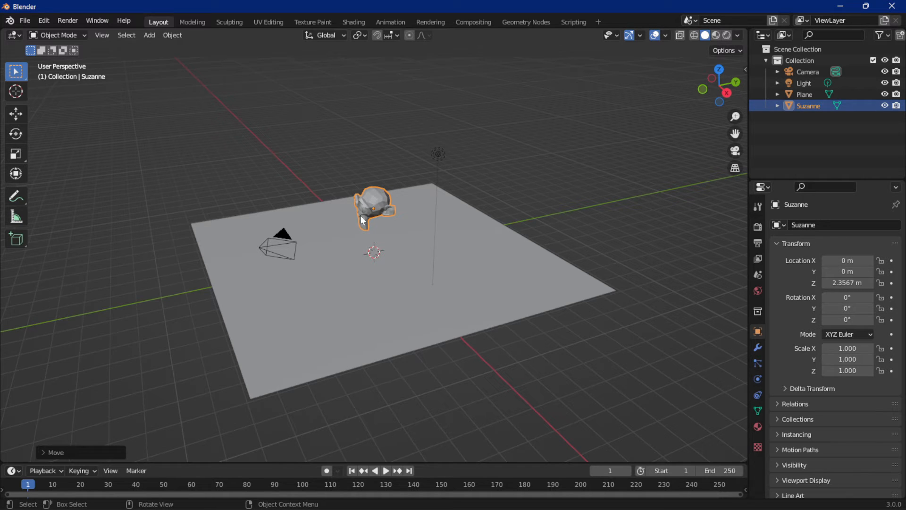
Add a Subdivision Surface modifier to the monkey and set its viewport level to 2
scroll(370, 183, up, 5)
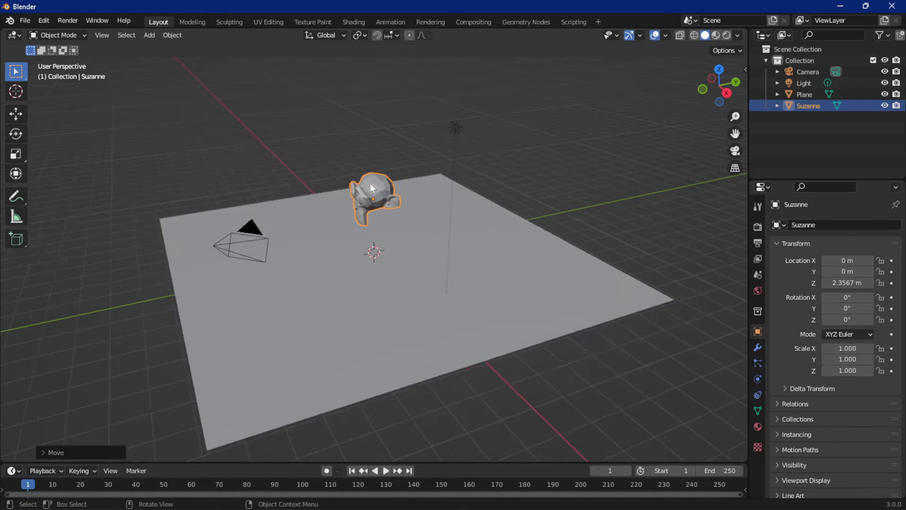
shift+middle_drag(386, 187, 418, 295)
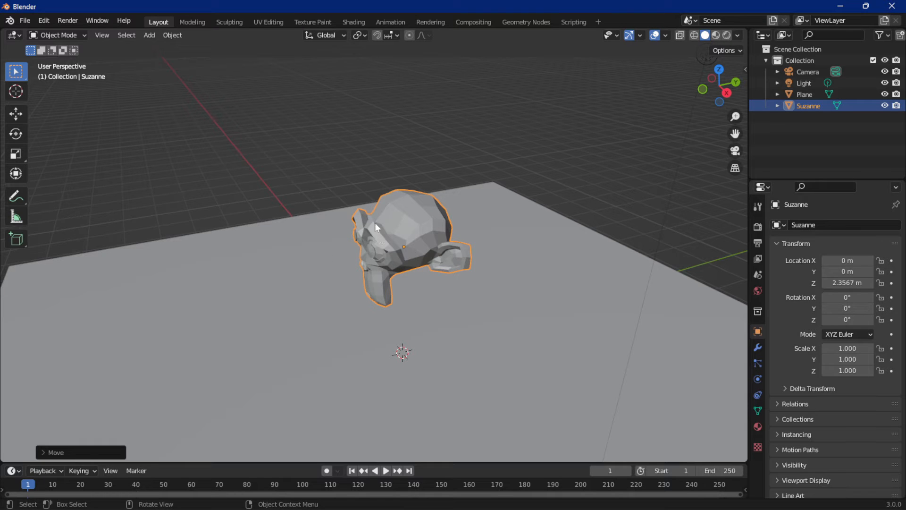
click(418, 223)
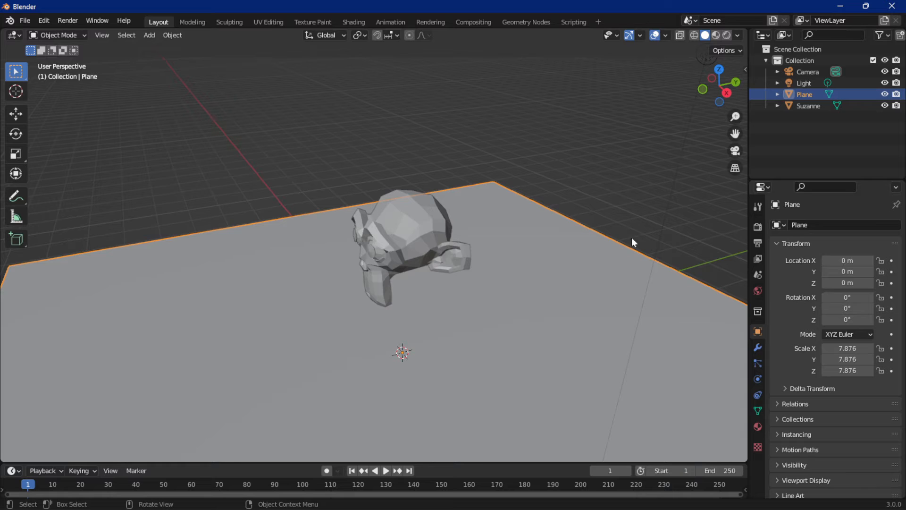
click(389, 233)
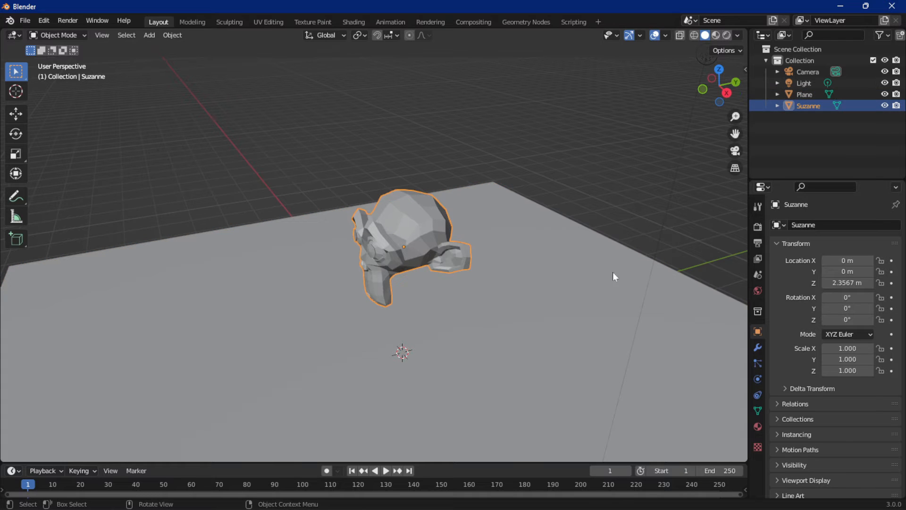
click(757, 347)
click(799, 224)
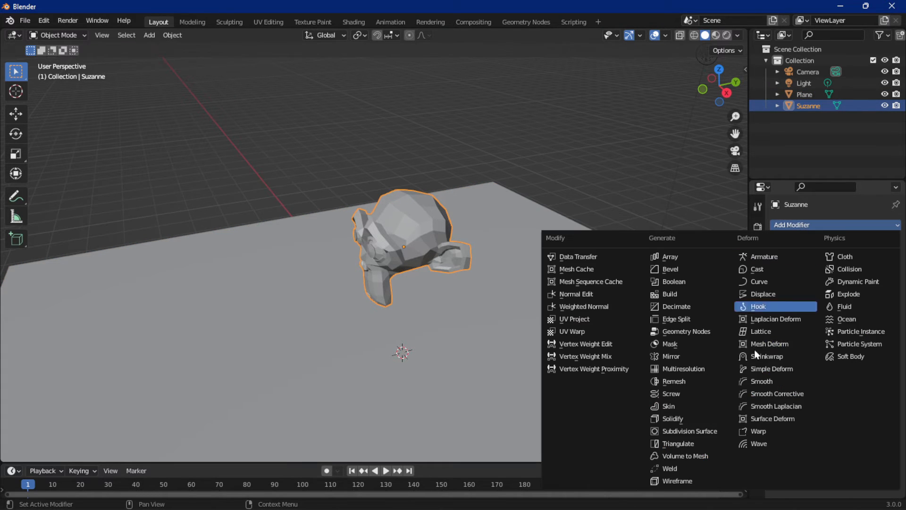
click(700, 432)
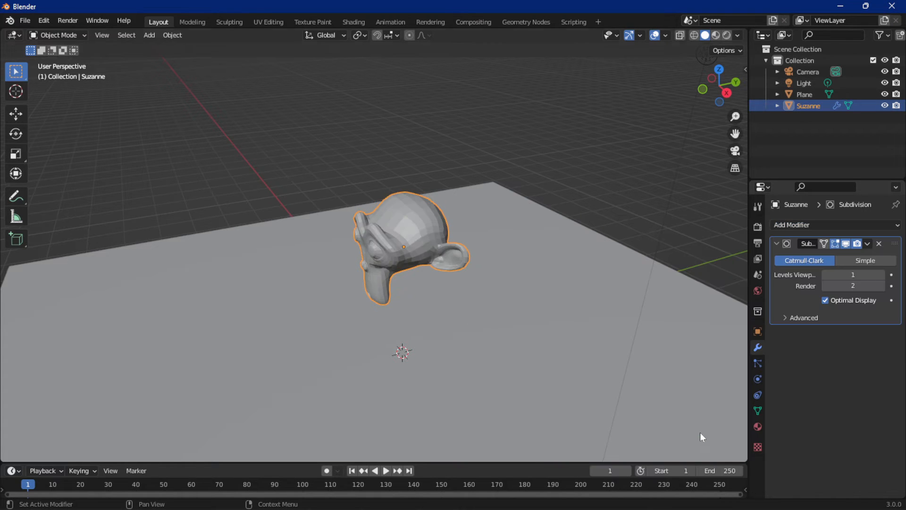
click(882, 276)
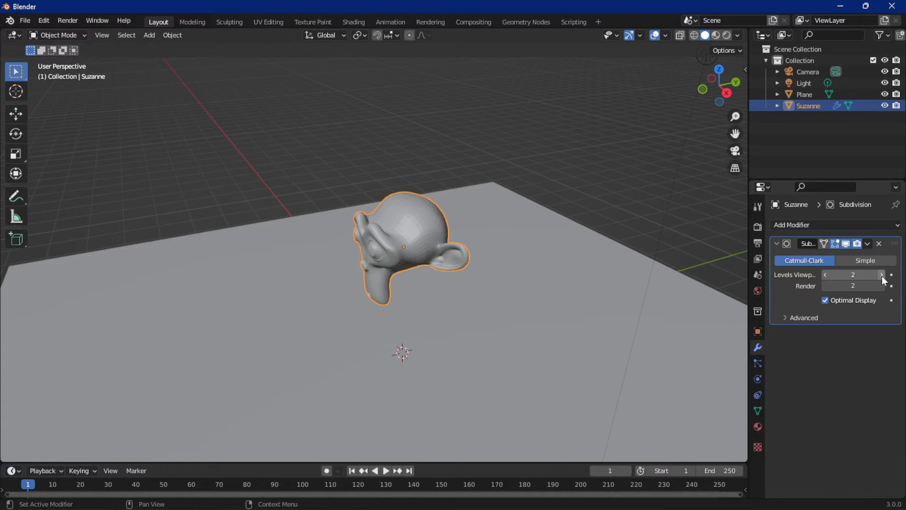
Shade the monkey smooth and switch the viewport to rendered shading
right_click(401, 228)
click(365, 220)
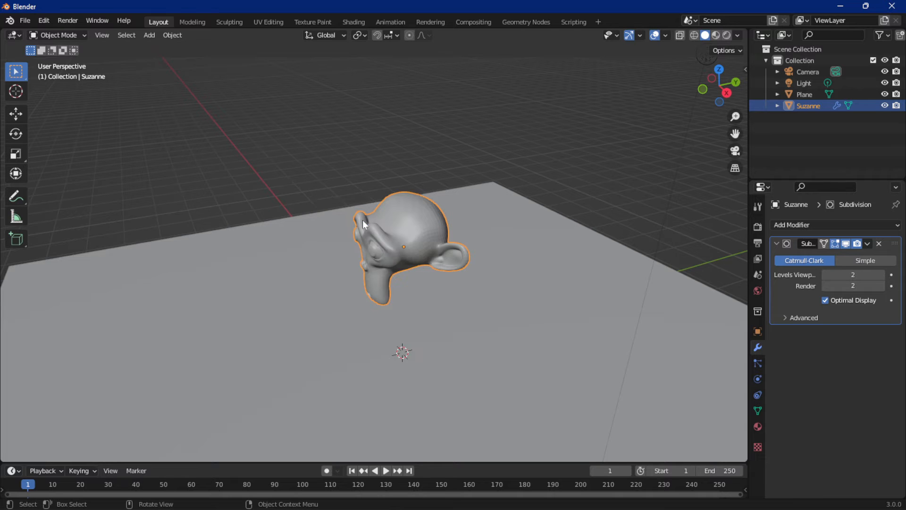
middle_drag(401, 239, 483, 166)
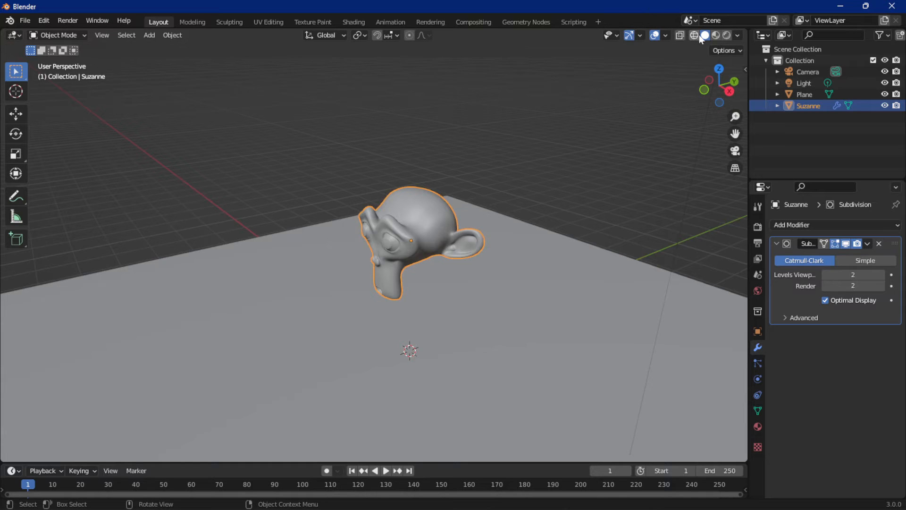
click(724, 38)
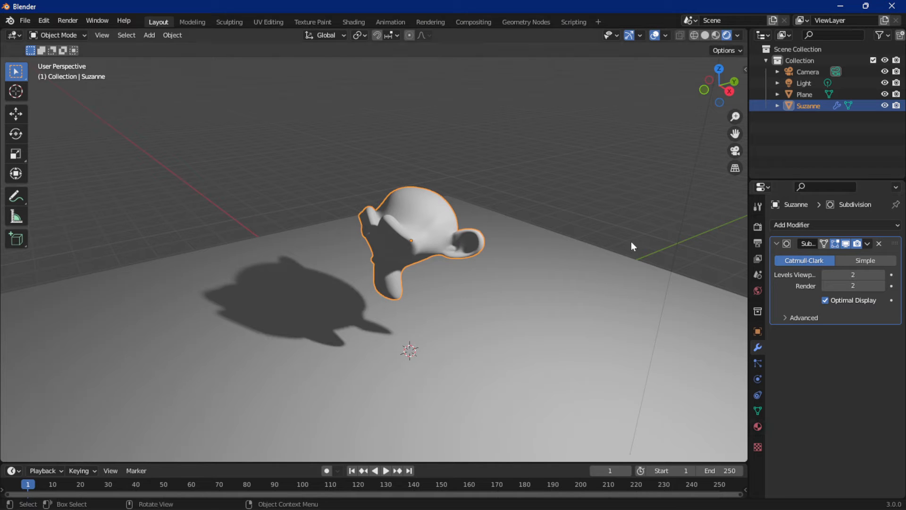
Change the type of the scene's light to Sun
scroll(644, 237, down, 2)
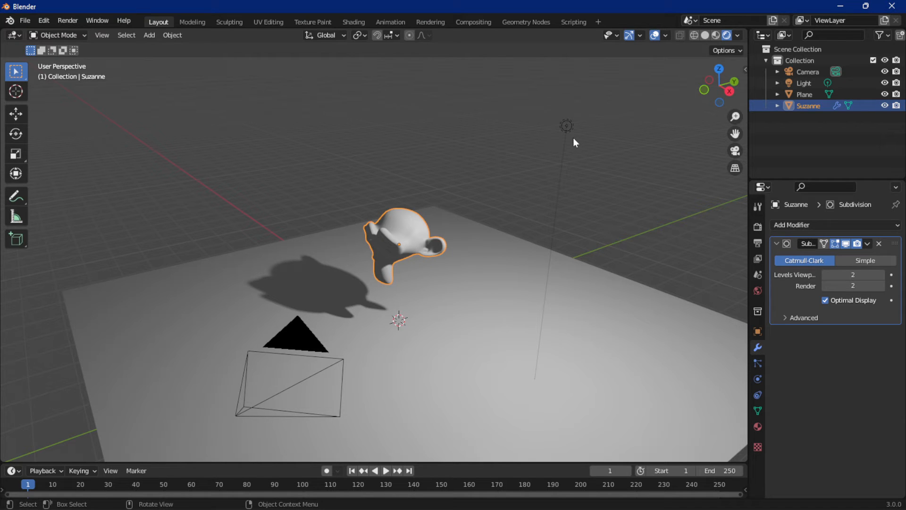
click(564, 127)
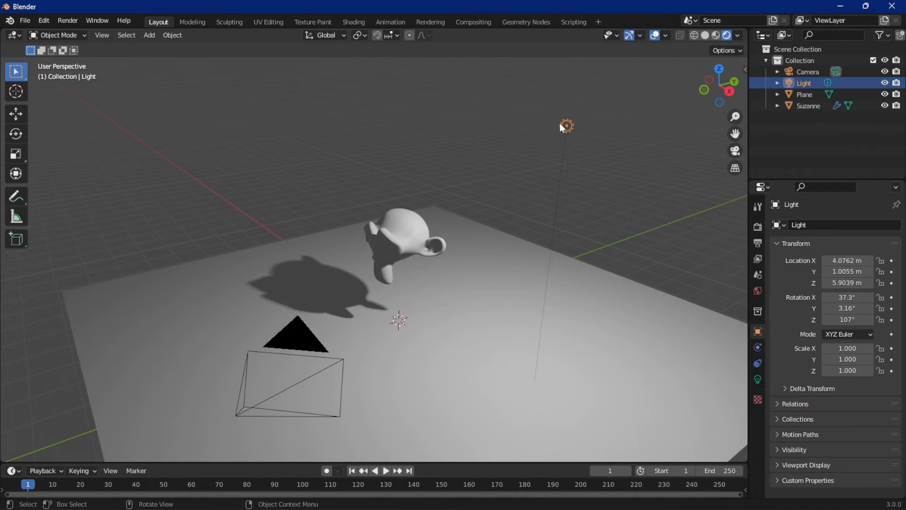
click(757, 379)
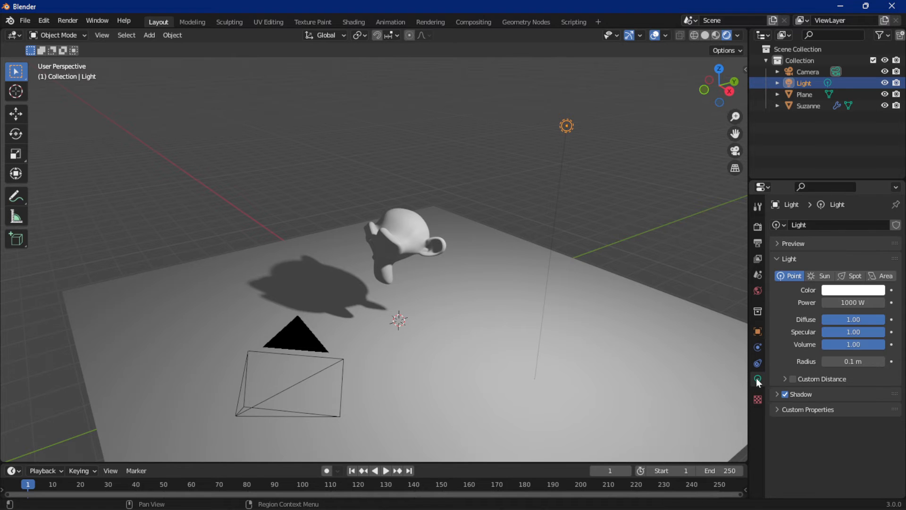
click(821, 277)
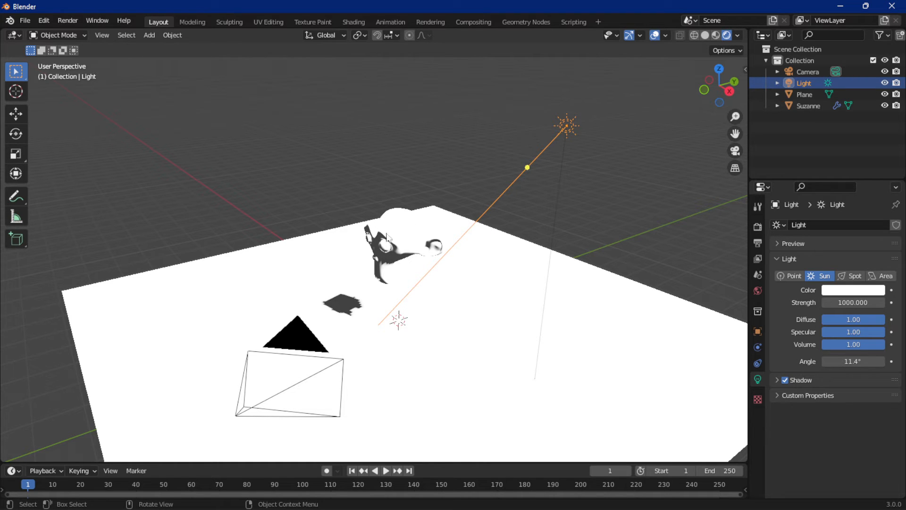
scroll(392, 241, up, 3)
scroll(393, 240, up, 4)
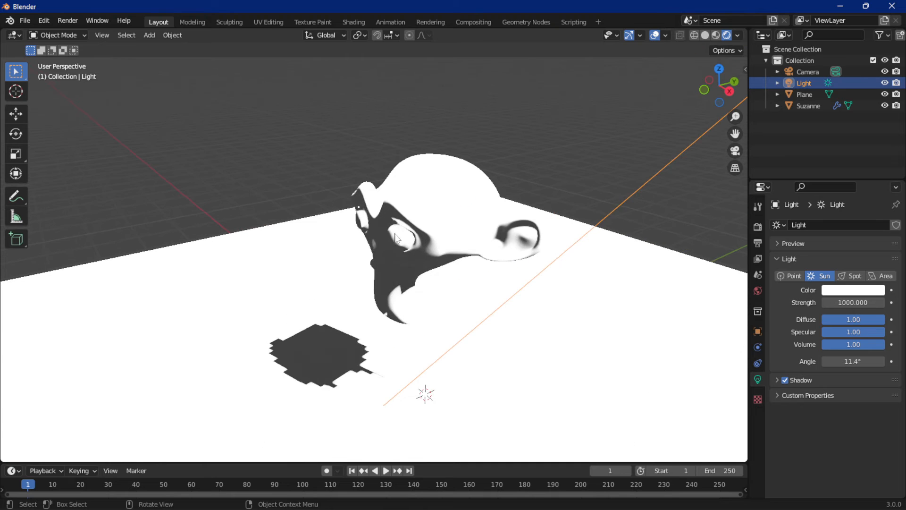
middle_drag(461, 218, 612, 207)
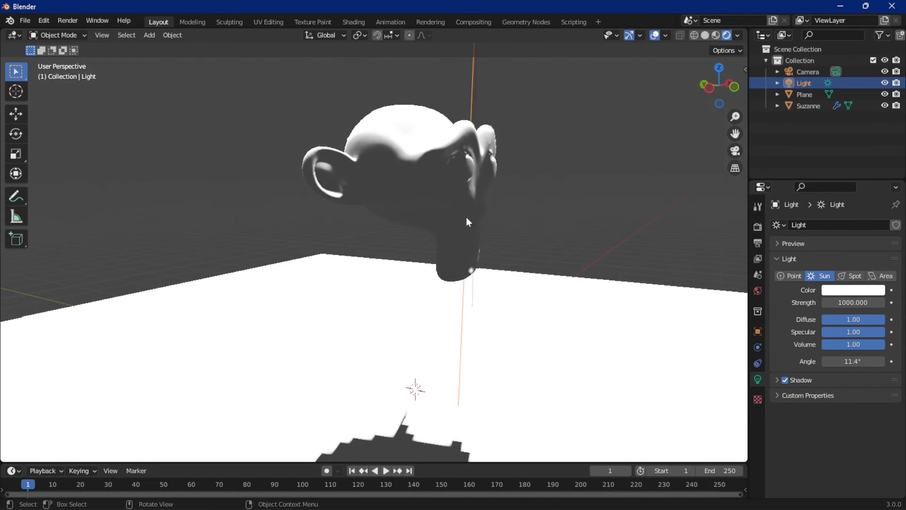
middle_drag(525, 212, 516, 235)
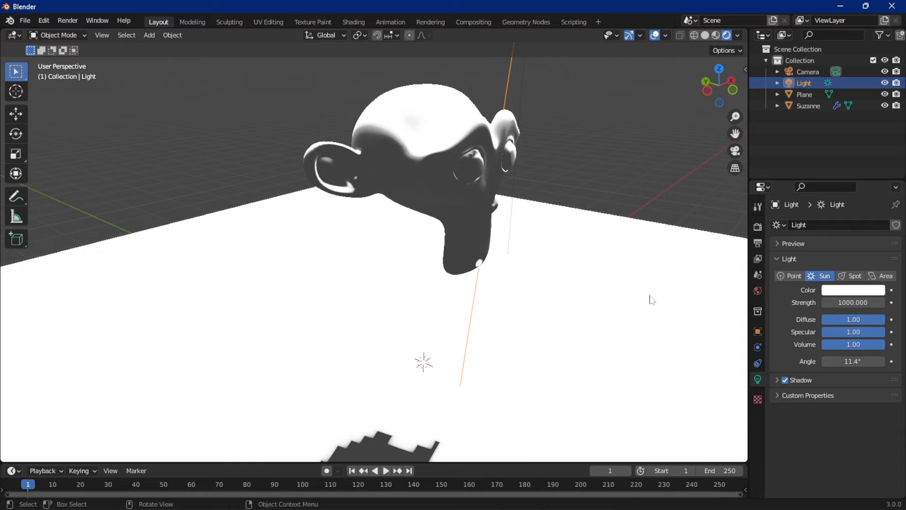
Create a new material on the monkey and set its subsurface method to Christensen-Burley
click(434, 127)
click(757, 427)
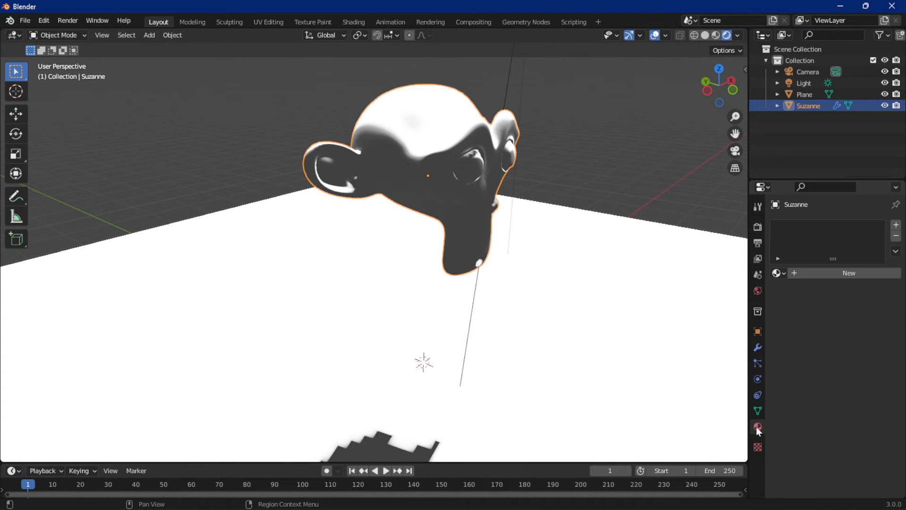
click(843, 273)
scroll(840, 345, down, 1)
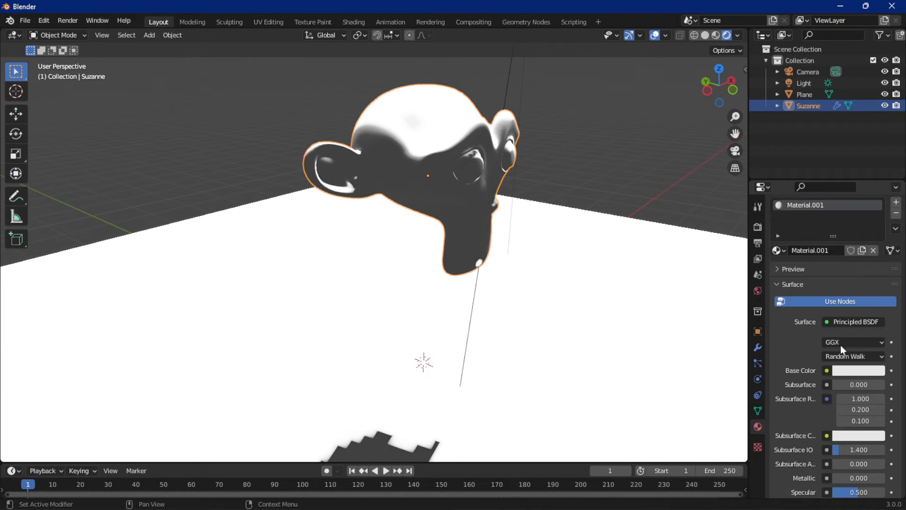
scroll(840, 344, down, 3)
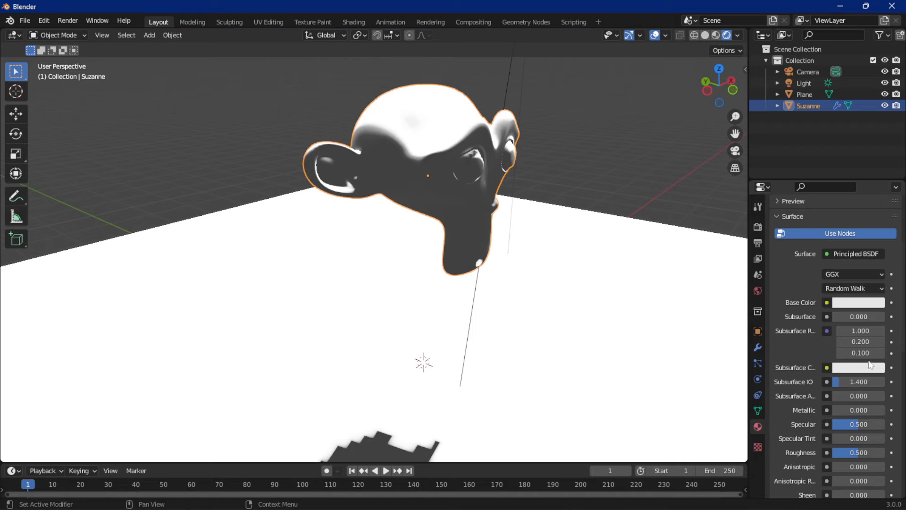
click(849, 288)
click(845, 302)
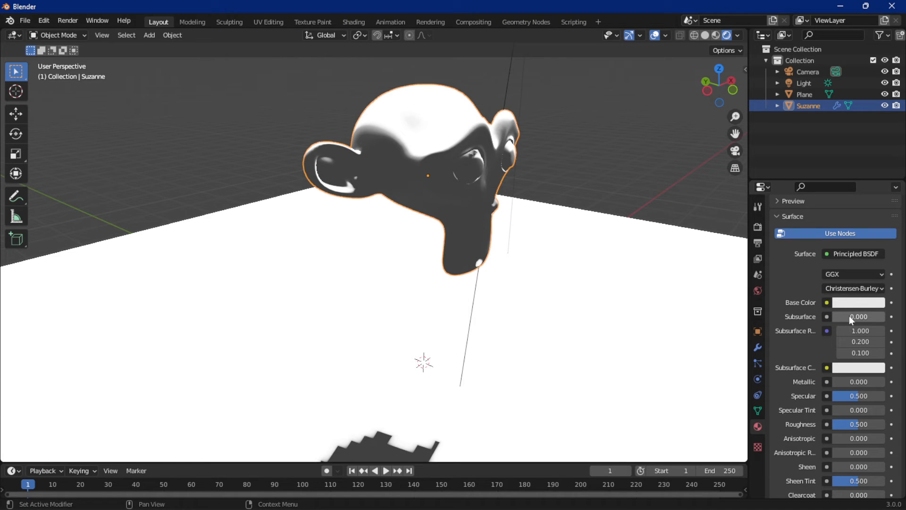
Set the monkey material's Subsurface amount to 1.000 and examine the shading up close
click(845, 316)
drag(844, 317, 882, 316)
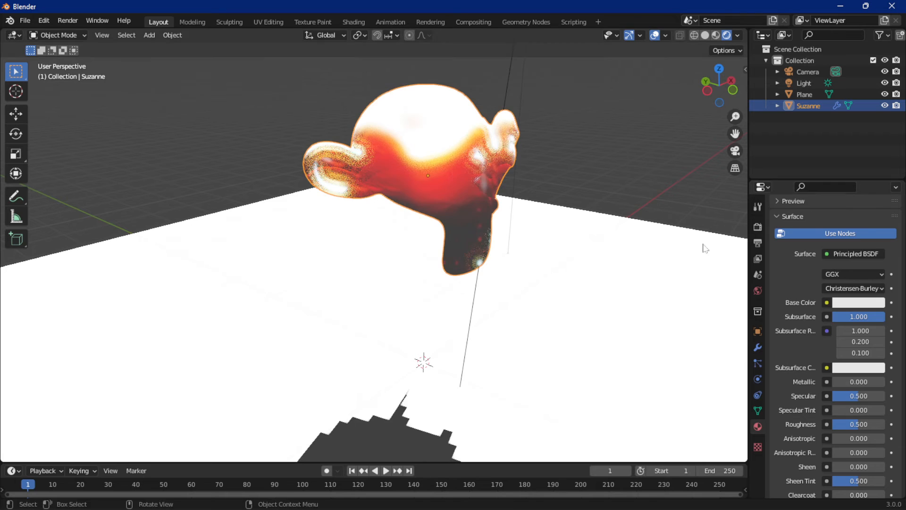
middle_drag(560, 336, 562, 336)
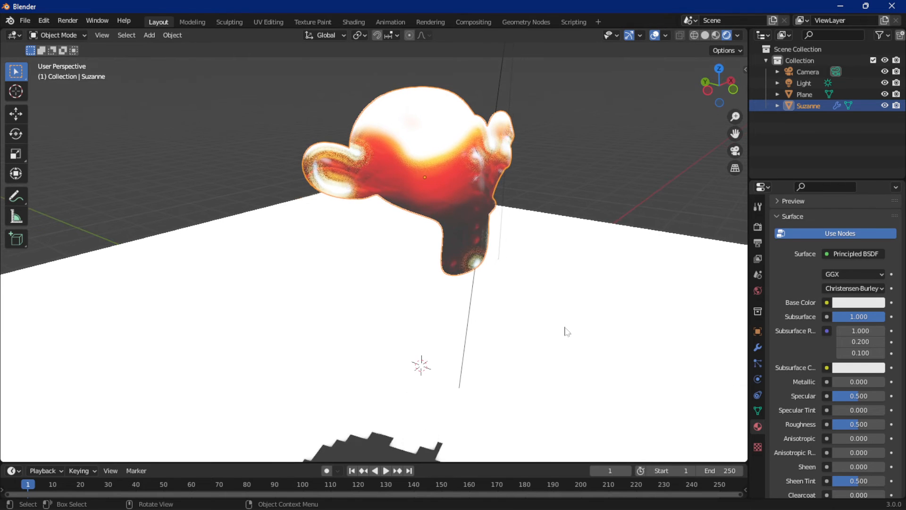
scroll(564, 328, up, 3)
scroll(565, 327, down, 1)
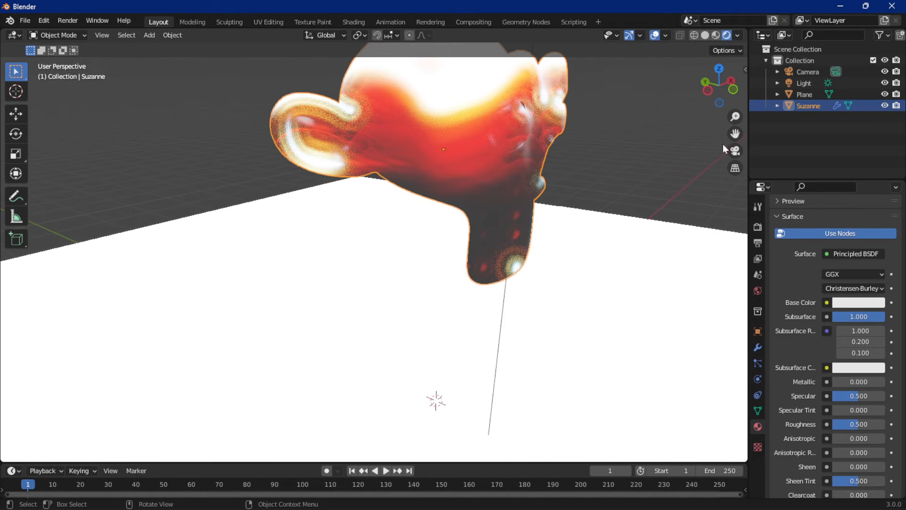
drag(735, 134, 734, 180)
scroll(658, 197, up, 2)
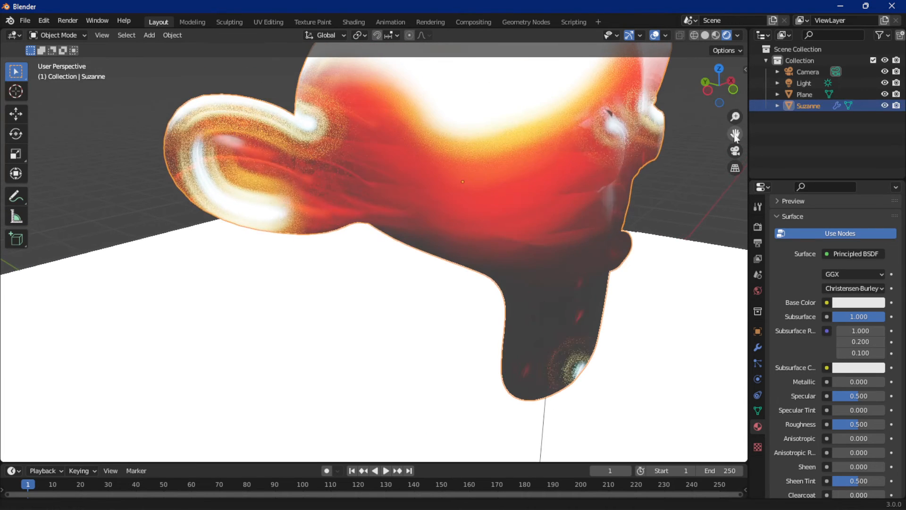
middle_drag(654, 196, 672, 157)
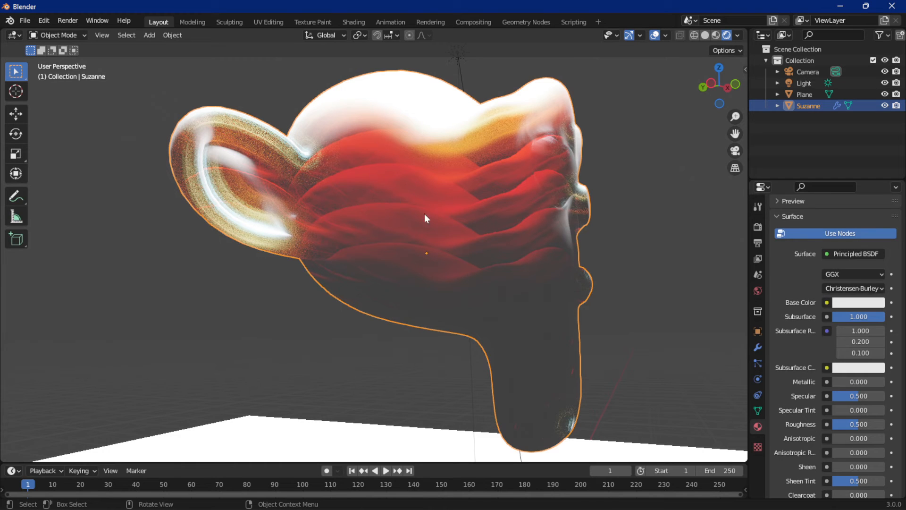
Set the second and third Subsurface Radius values of the monkey's material to 0, keeping only red scattering
click(862, 341)
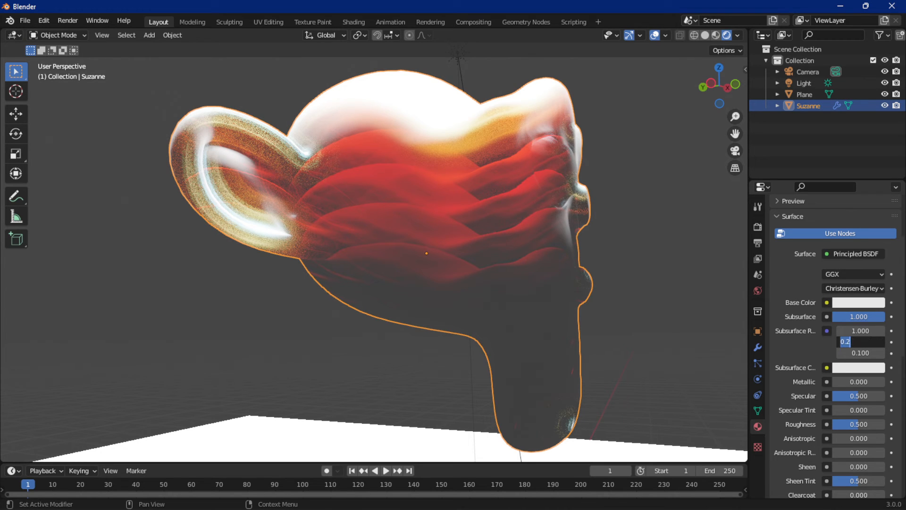
key(BackSpace)
text(0)
key(Tab)
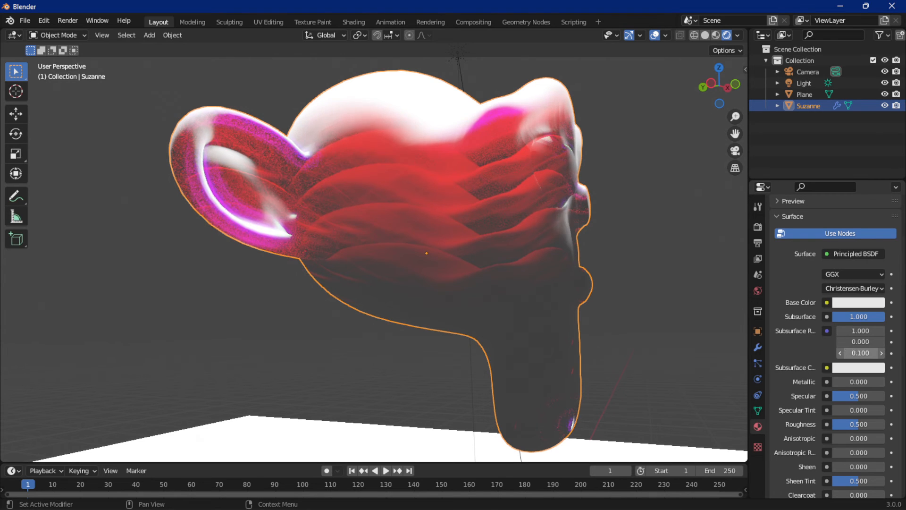
text(0)
key(Return)
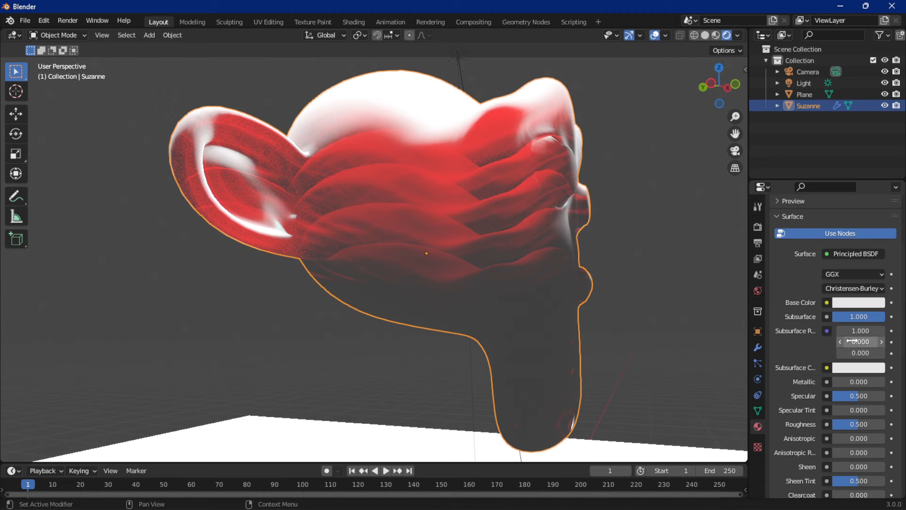
Set the second Subsurface Radius value to 1 and the first to 0 for green scattering
click(859, 341)
text(1)
key(Return)
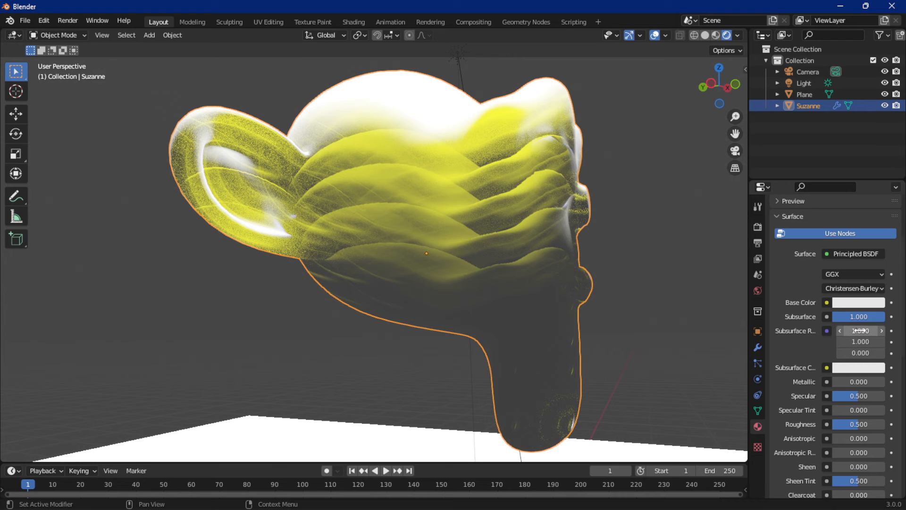
click(855, 330)
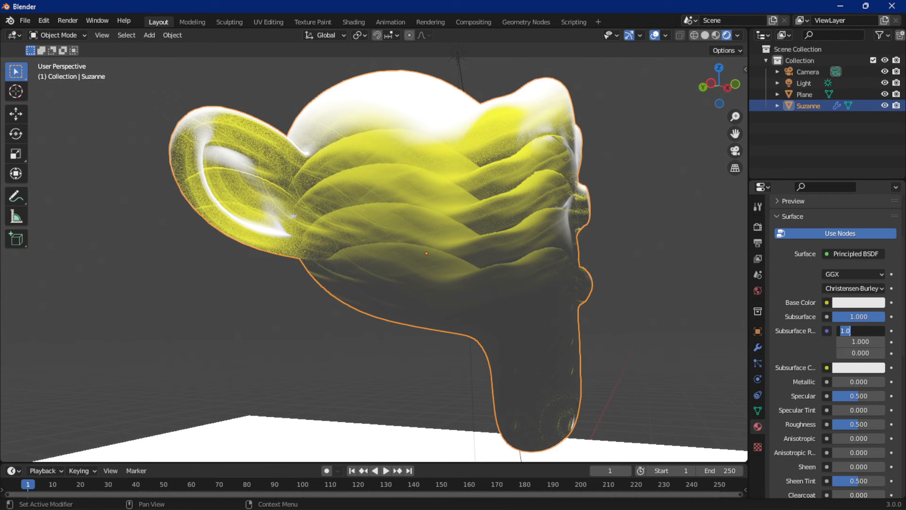
text(0)
key(Return)
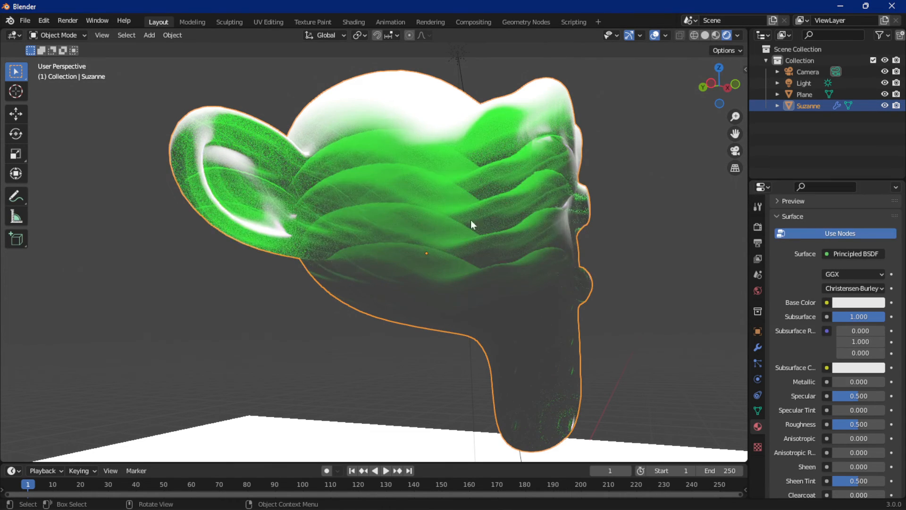
Set the third Subsurface Radius value to 1 and the second to 0 for blue scattering
click(860, 352)
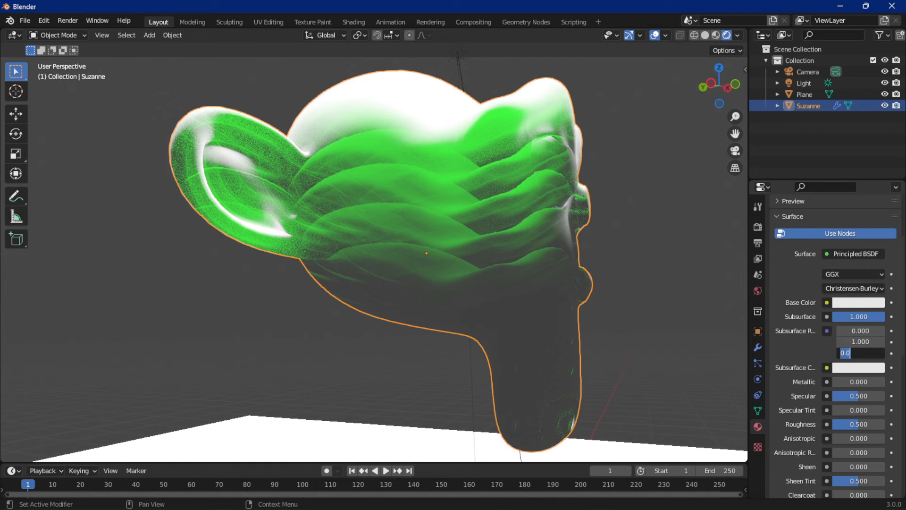
text(1)
key(Return)
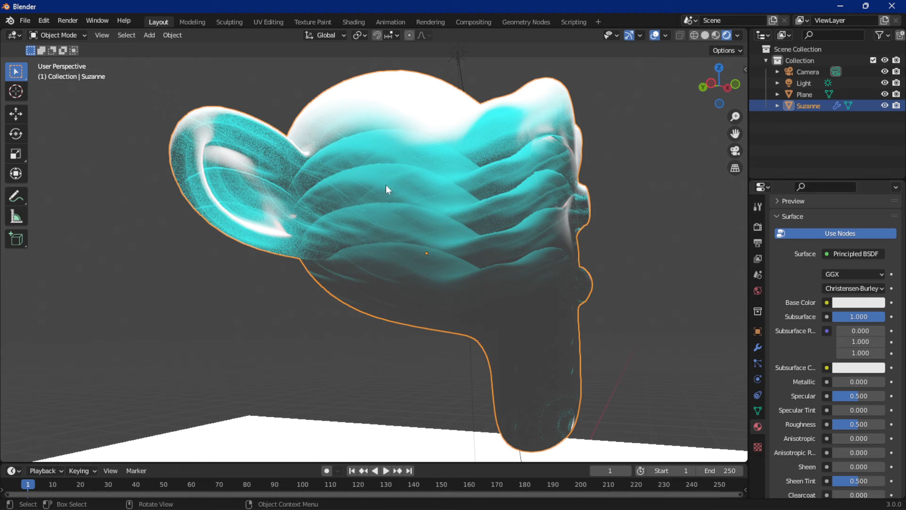
click(857, 341)
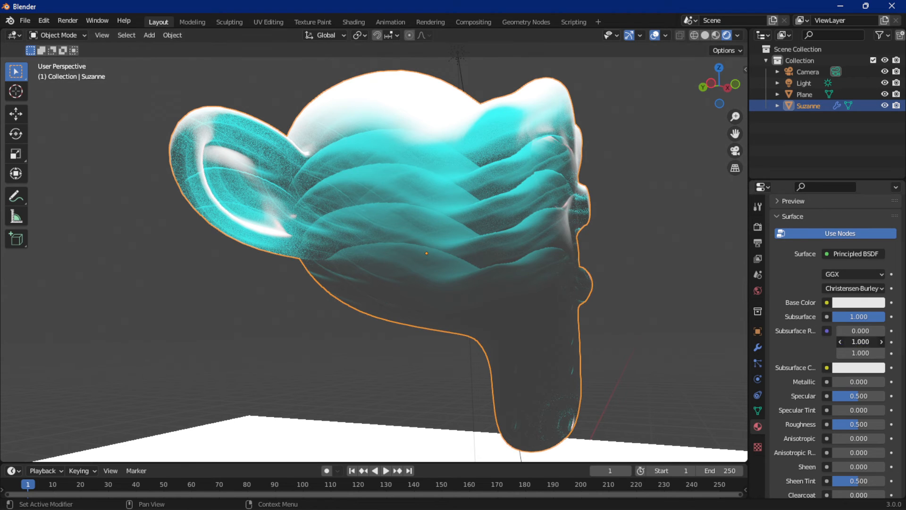
text(0)
key(Return)
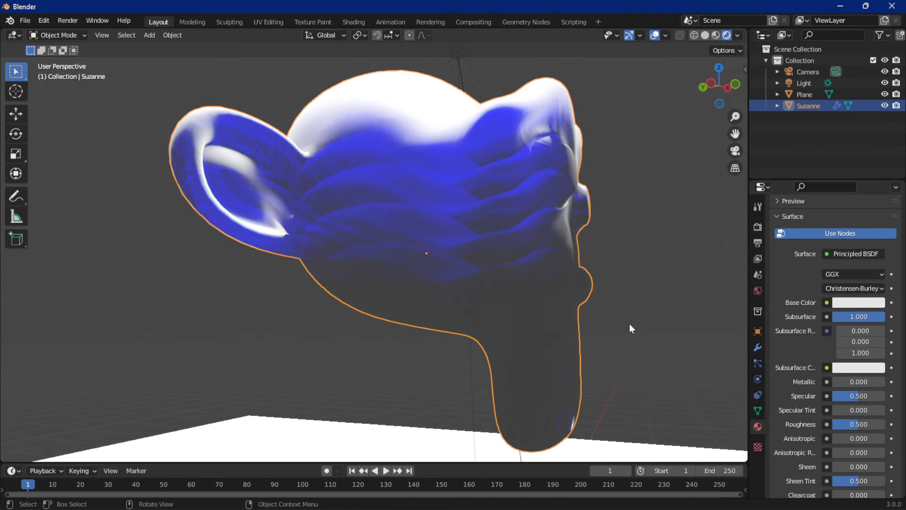
Raise the first two Subsurface Radius values to 4.700 and 4.100
drag(852, 330, 885, 341)
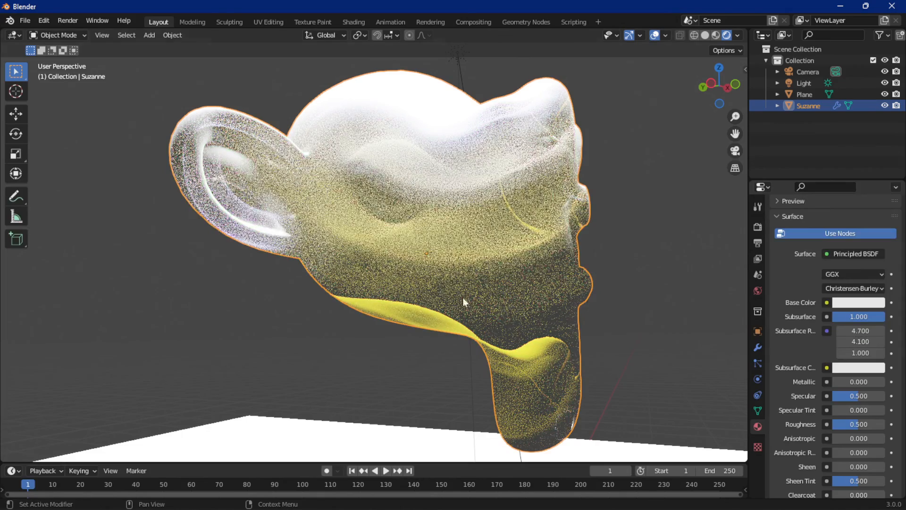
middle_drag(431, 312, 451, 261)
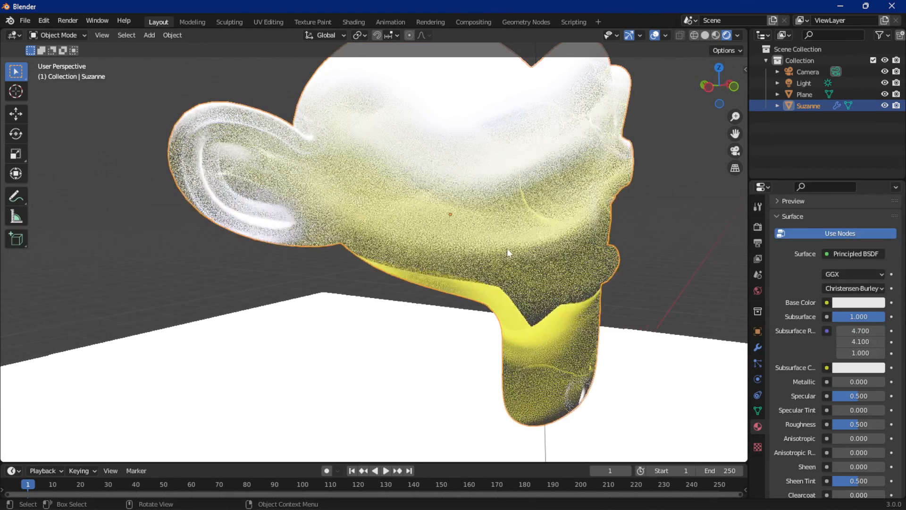
scroll(507, 249, down, 2)
middle_drag(519, 245, 532, 231)
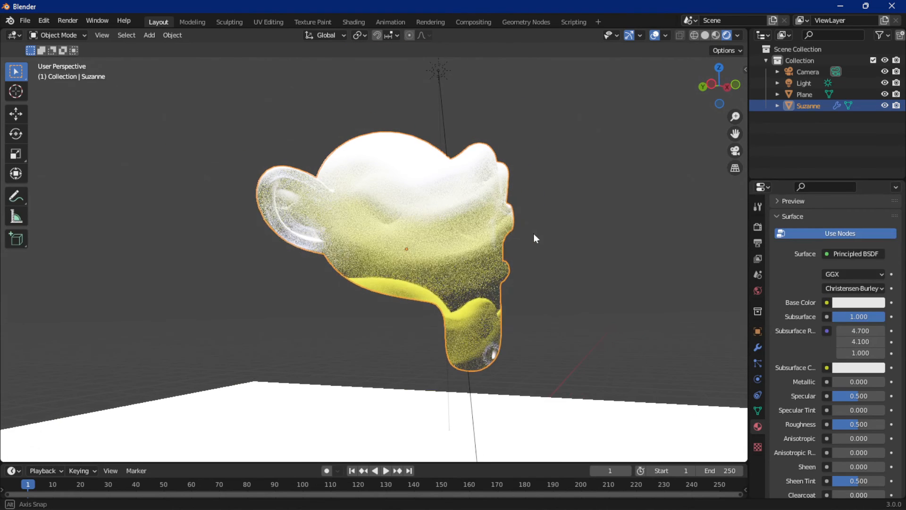
Change the material's Subsurface Color to a saturated purple
click(853, 368)
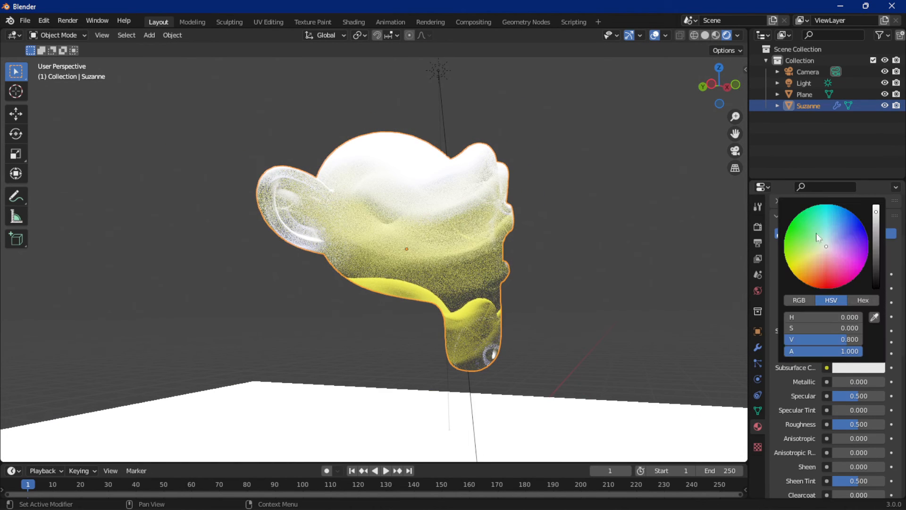
click(829, 246)
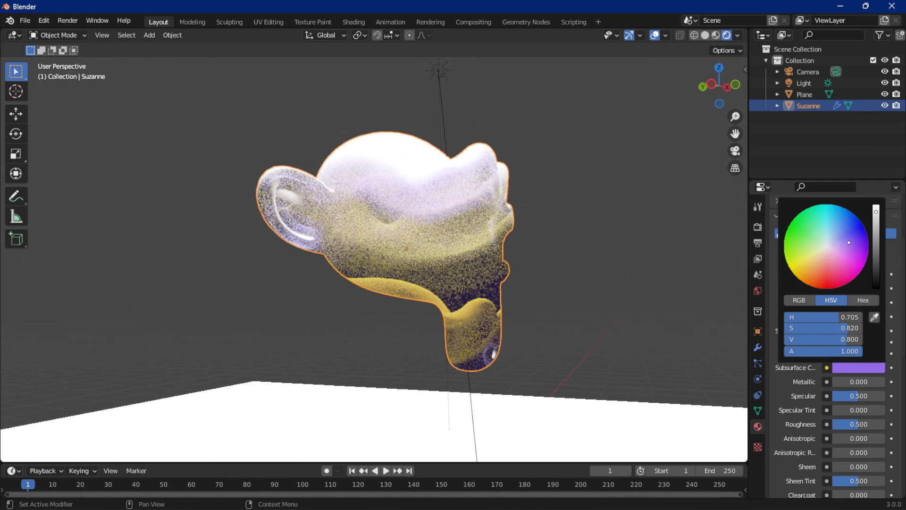
click(858, 242)
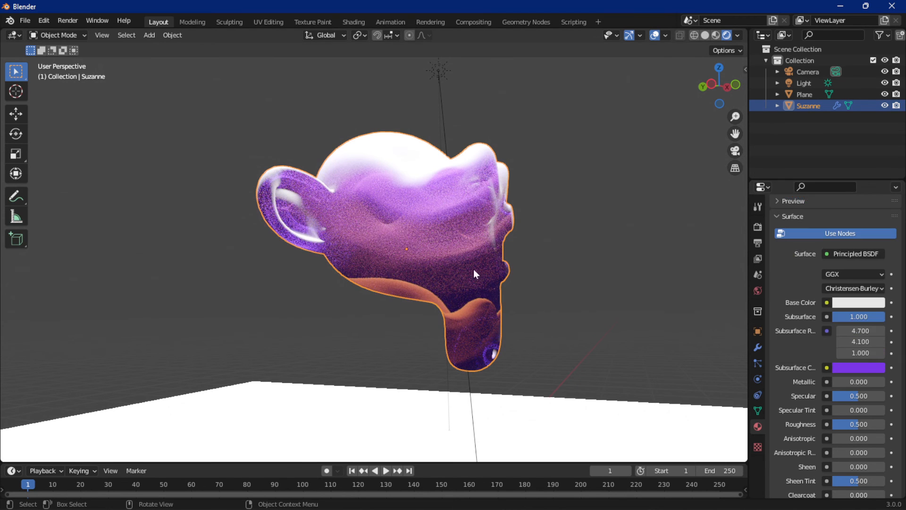
Examine the monkey's purple scattering from several angles, and set the first Subsurface Radius value to 1
scroll(457, 256, up, 5)
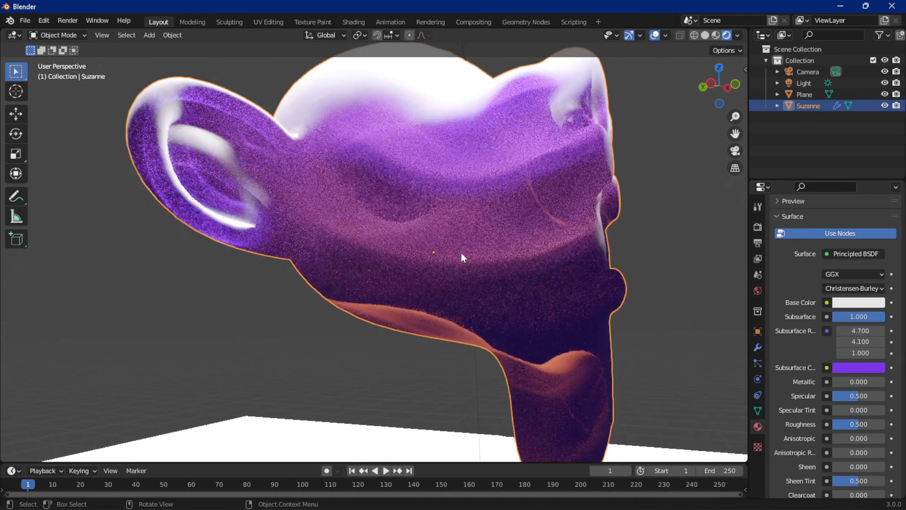
middle_drag(434, 318, 502, 270)
scroll(501, 269, down, 3)
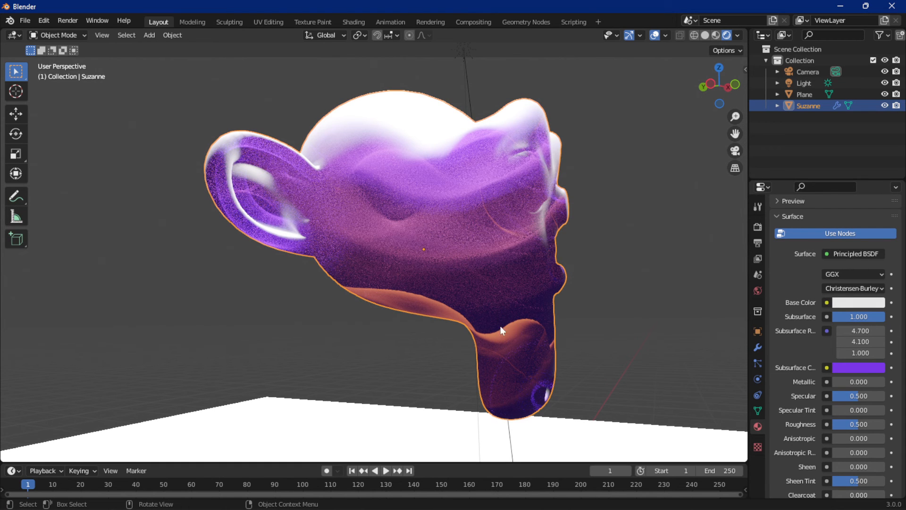
middle_drag(504, 326, 488, 279)
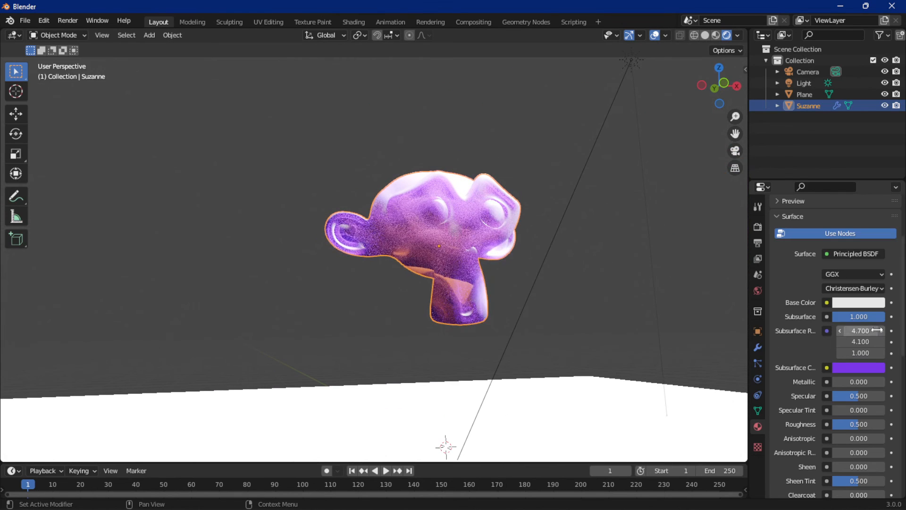
click(854, 330)
text(1)
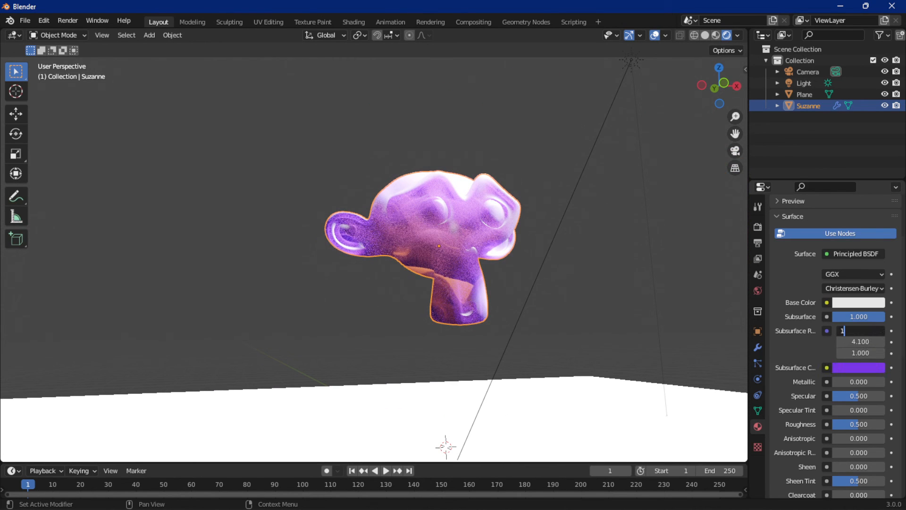
key(Return)
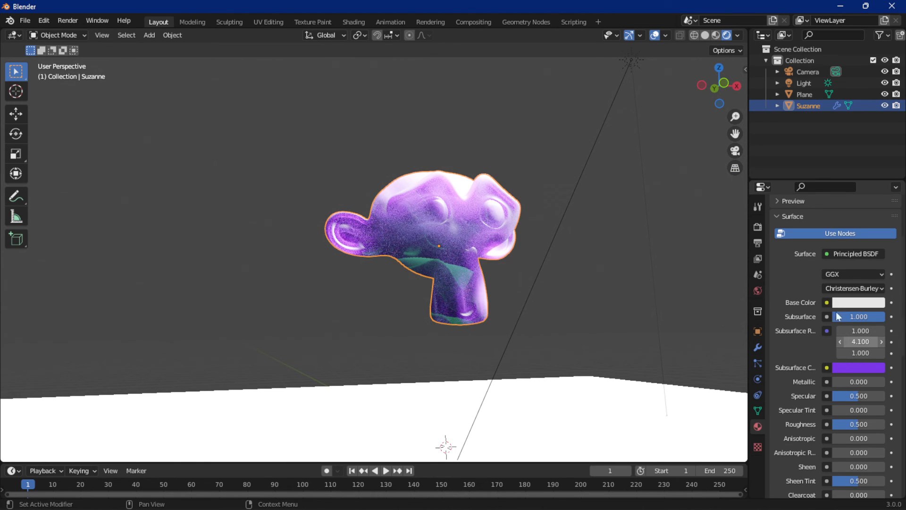
Select the sun light and set its strength to 10
scroll(543, 244, down, 3)
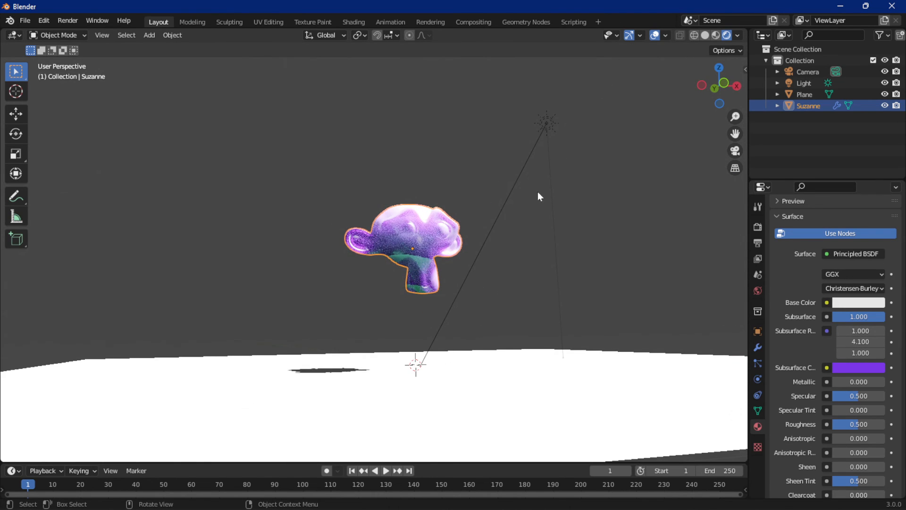
click(548, 125)
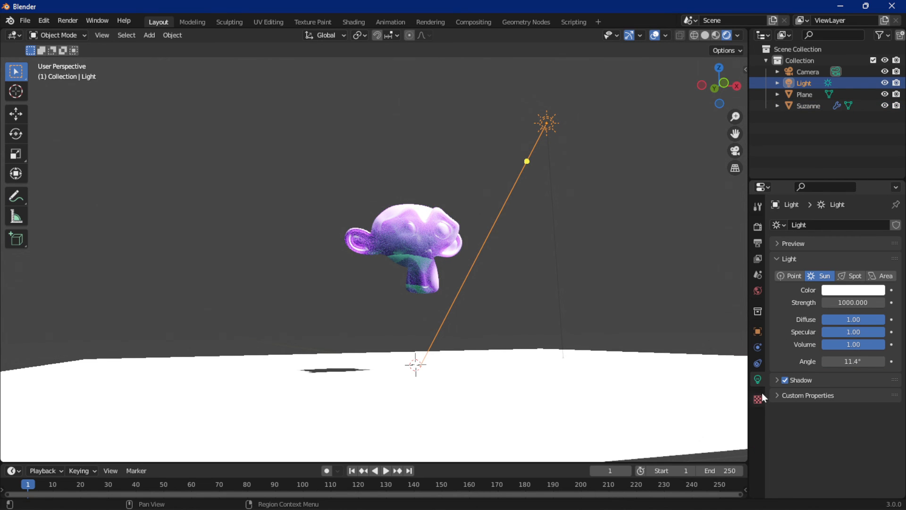
click(848, 302)
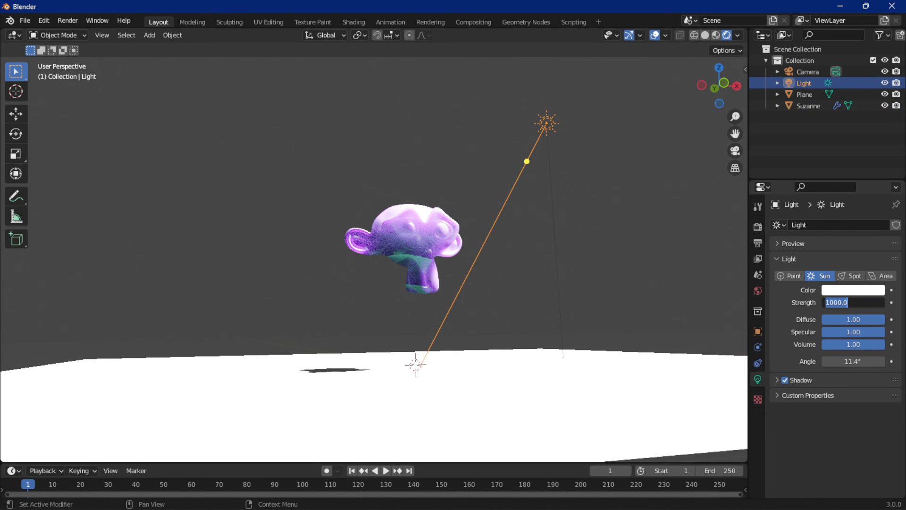
text(10)
key(Return)
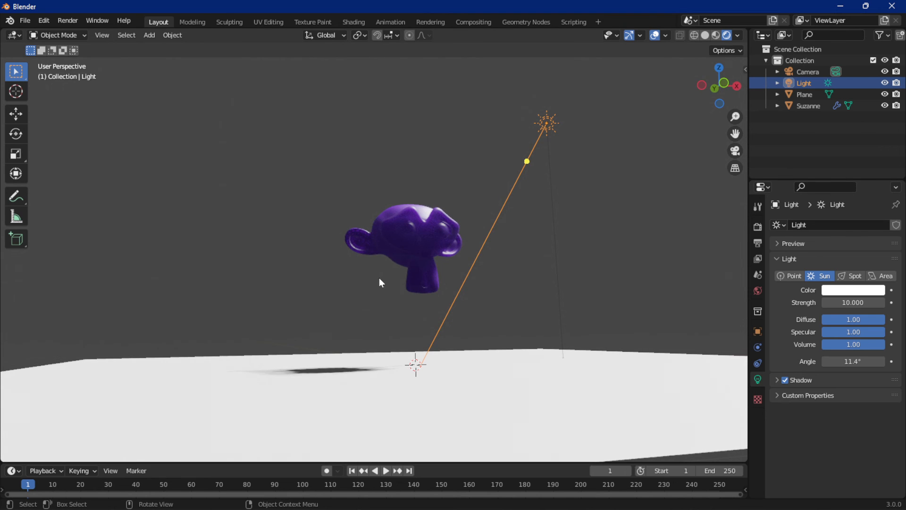
Rotate the monkey around the global Z axis to turn its face toward the sun light
scroll(491, 262, up, 3)
middle_drag(479, 288, 505, 324)
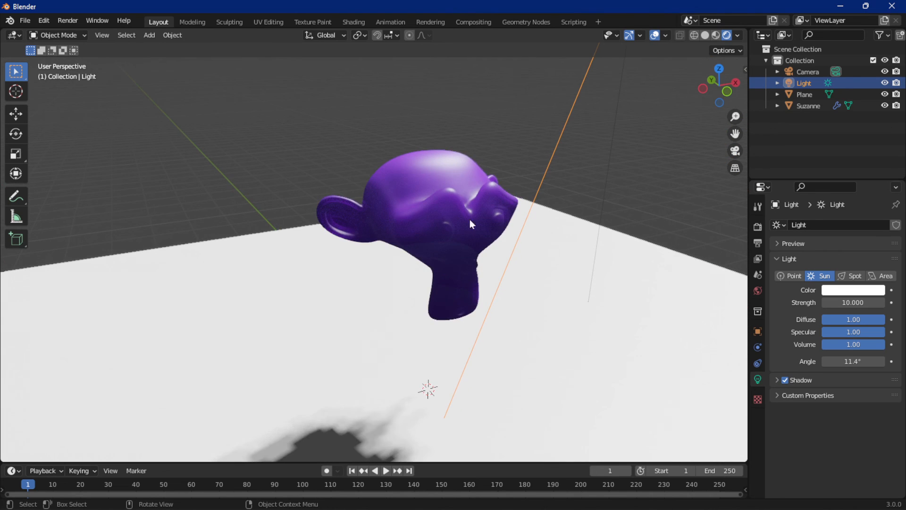
click(443, 178)
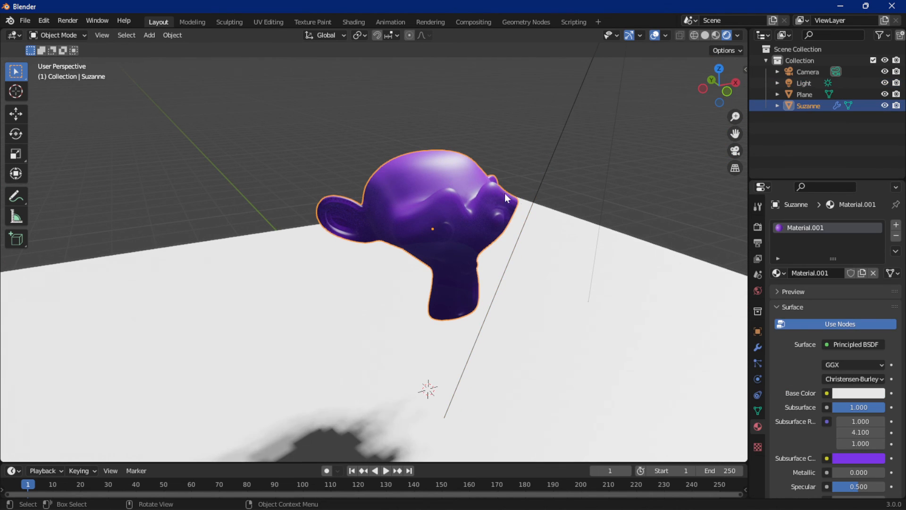
key(r)
key(z)
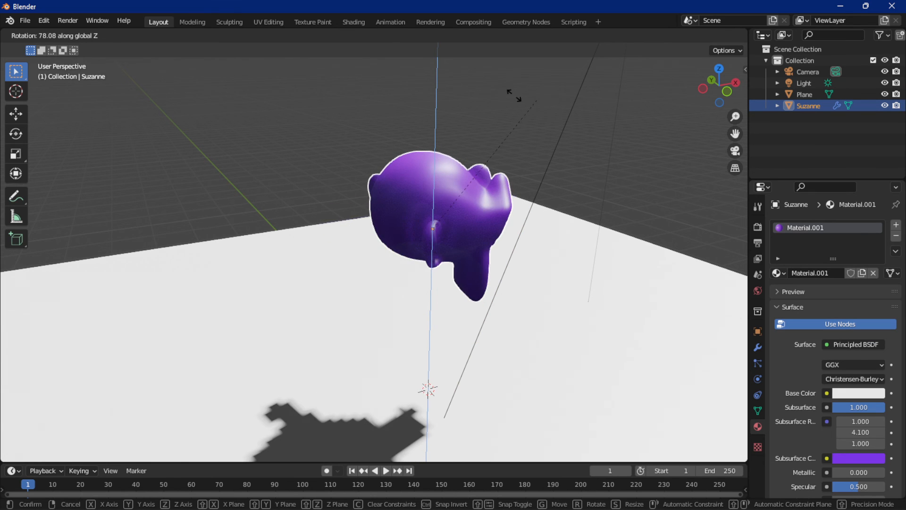
click(534, 222)
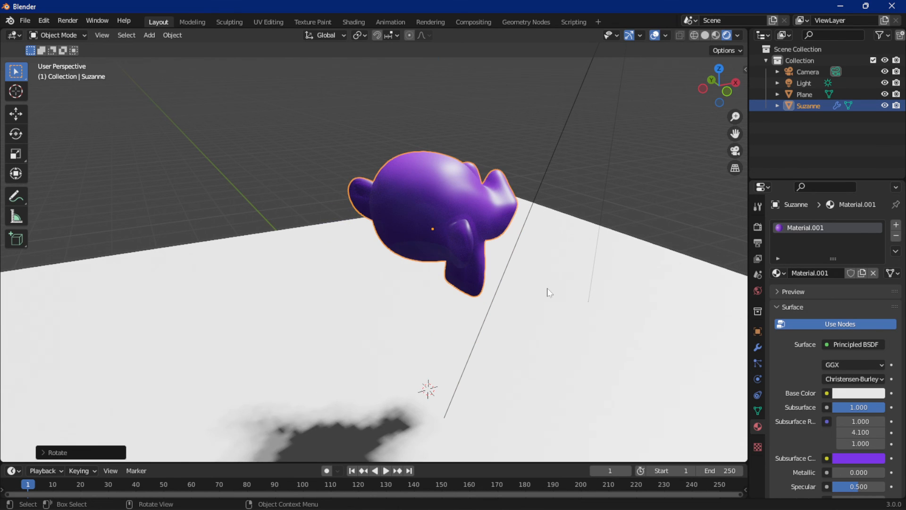
middle_drag(546, 289, 415, 272)
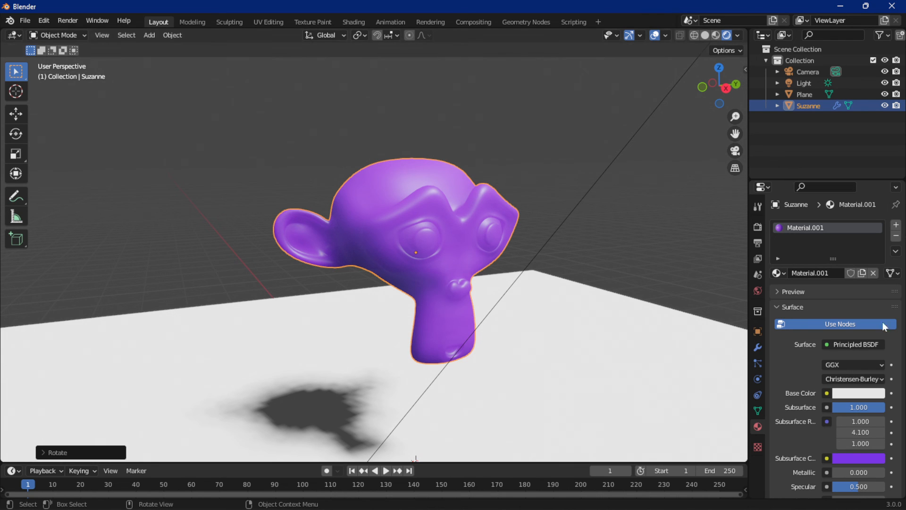
scroll(854, 359, down, 3)
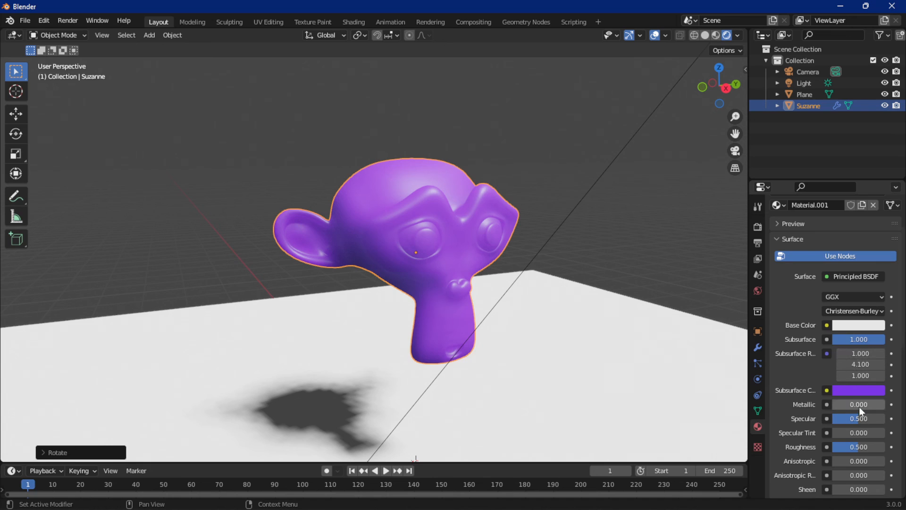